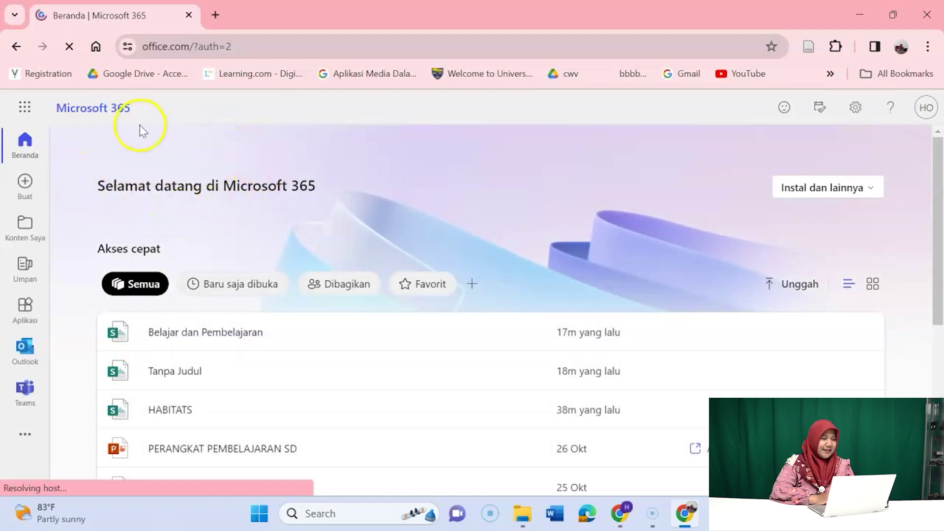
- Open Sway from the Microsoft 365 app list
click(23, 109)
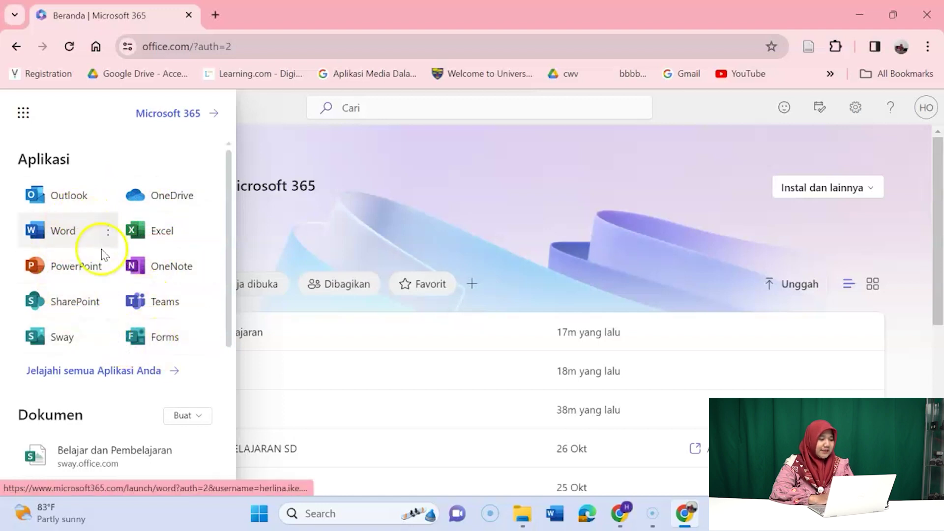
click(82, 344)
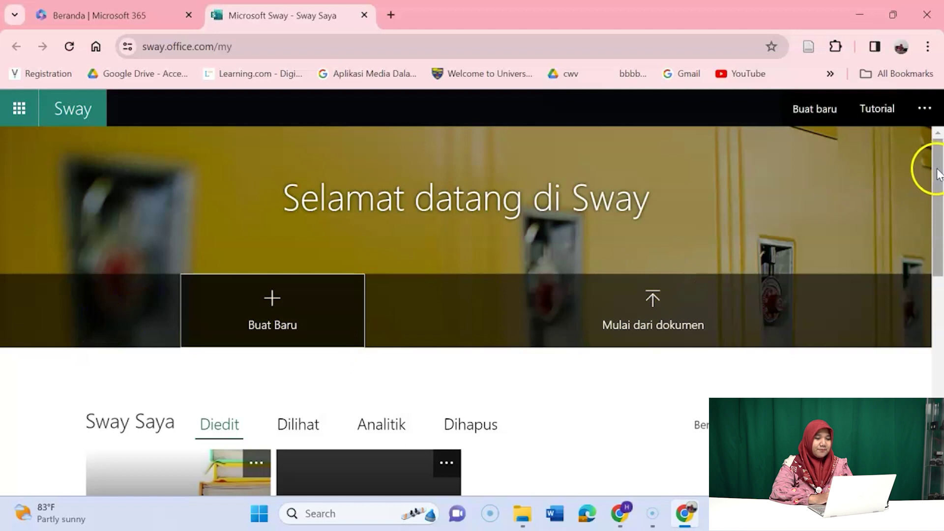
- Browse the Sway start page down to the lesson inspiration samples and open the Habitats sample
drag(937, 173, 939, 213)
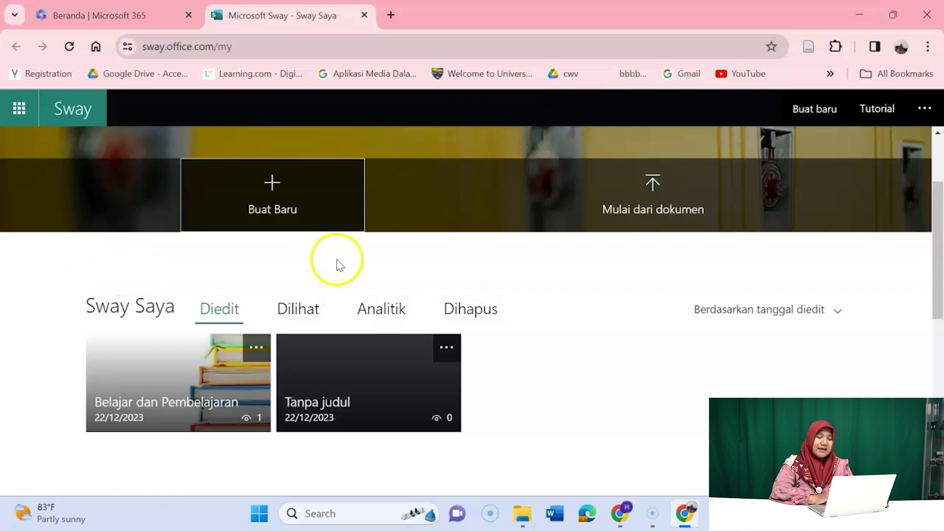
drag(939, 222, 940, 386)
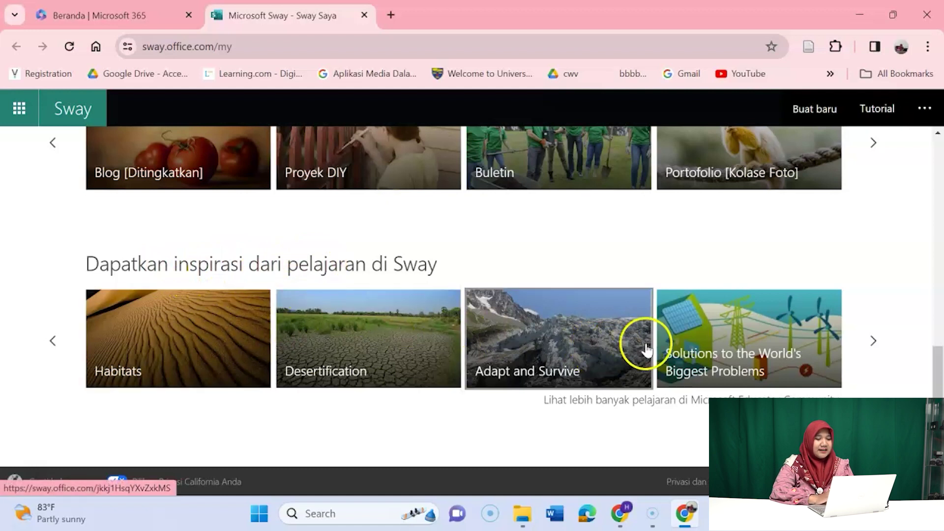
click(869, 339)
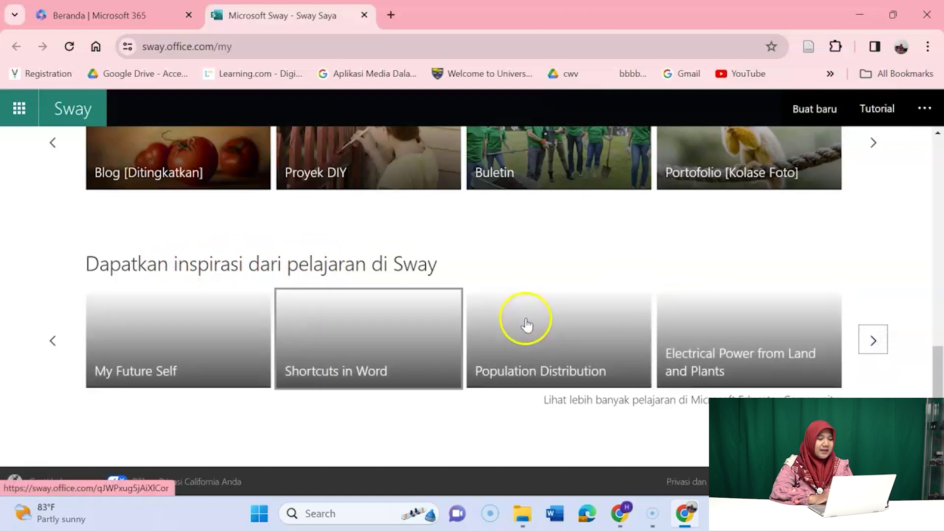
click(53, 339)
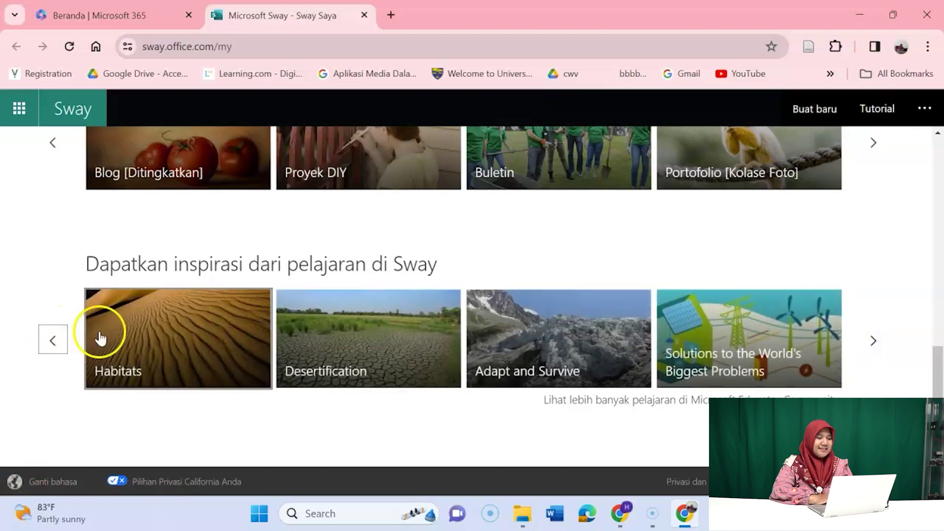
click(191, 340)
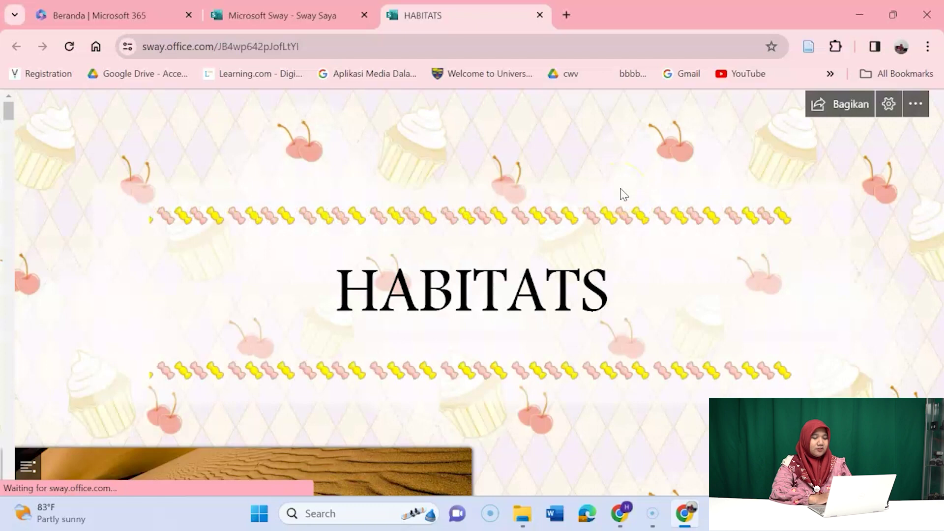
- Look through the Habitats sample, from its title and Desert Habitat section to the Kahoot section and the animal photo stack
scroll(621, 193, down, 2)
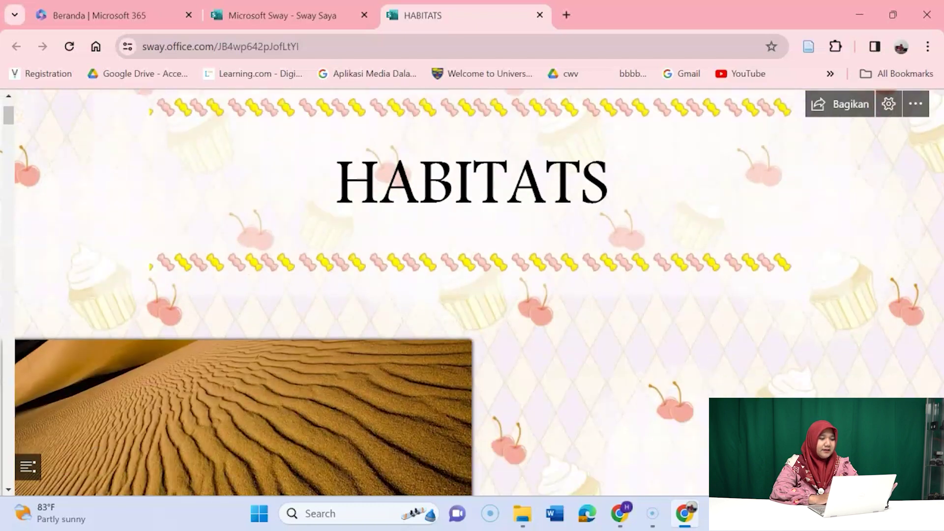
scroll(621, 193, up, 2)
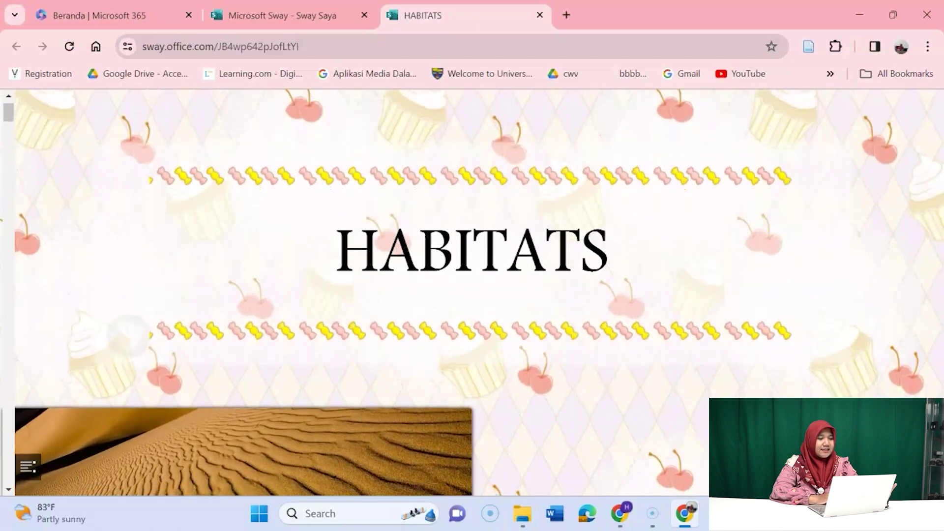
scroll(472, 292, down, 5)
scroll(472, 292, down, 5)
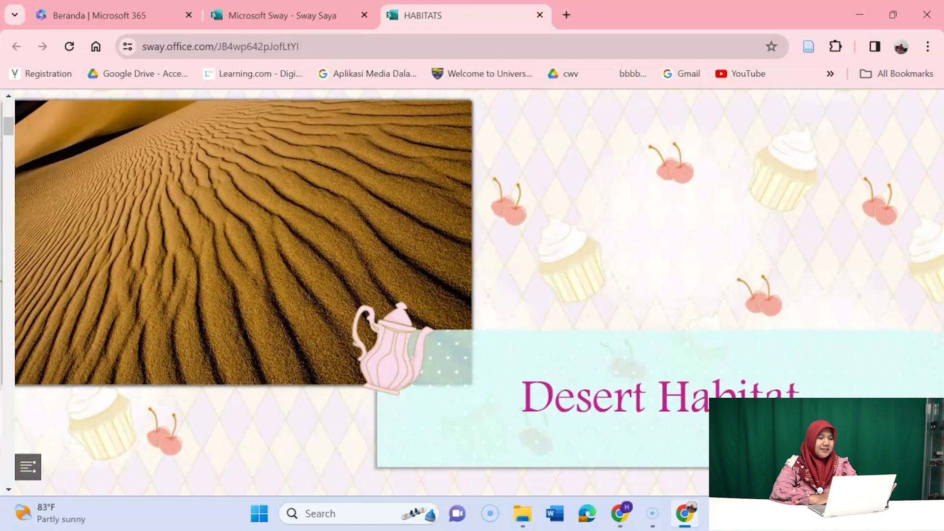
scroll(472, 292, down, 4)
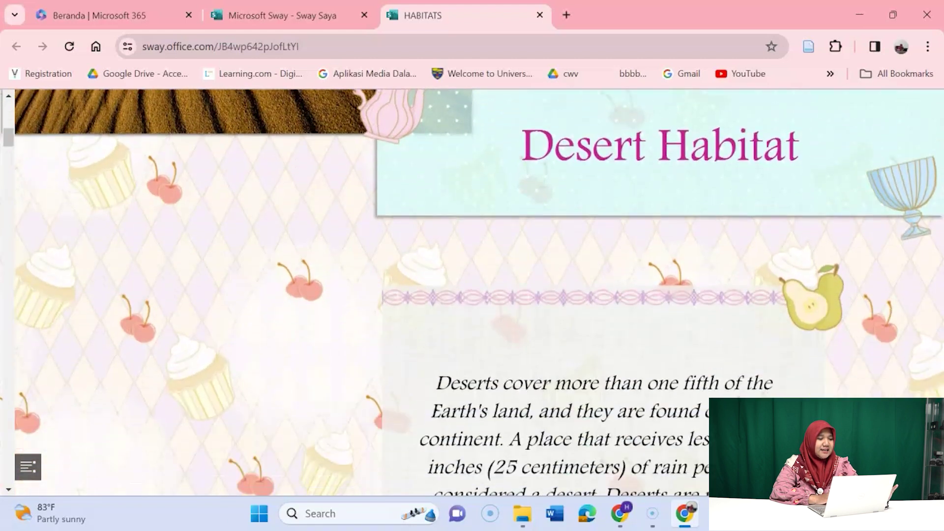
scroll(472, 292, down, 3)
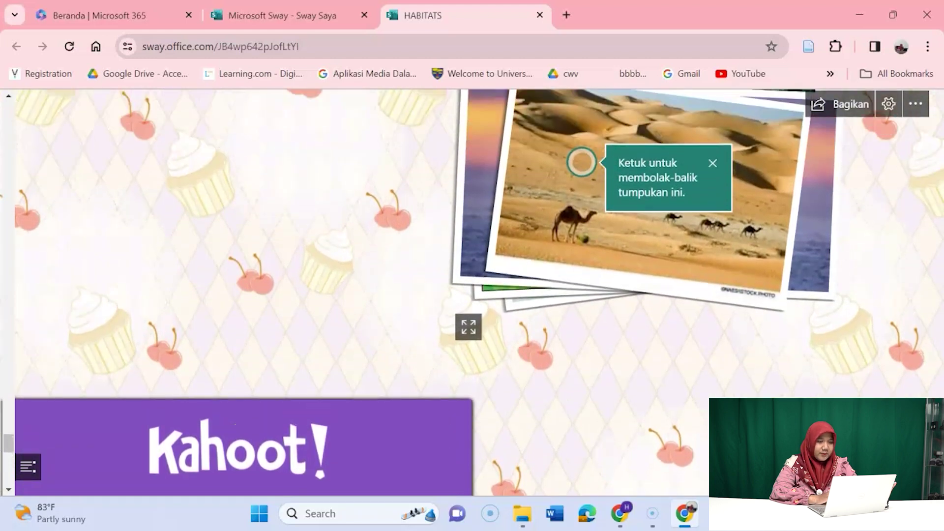
scroll(472, 276, up, 4)
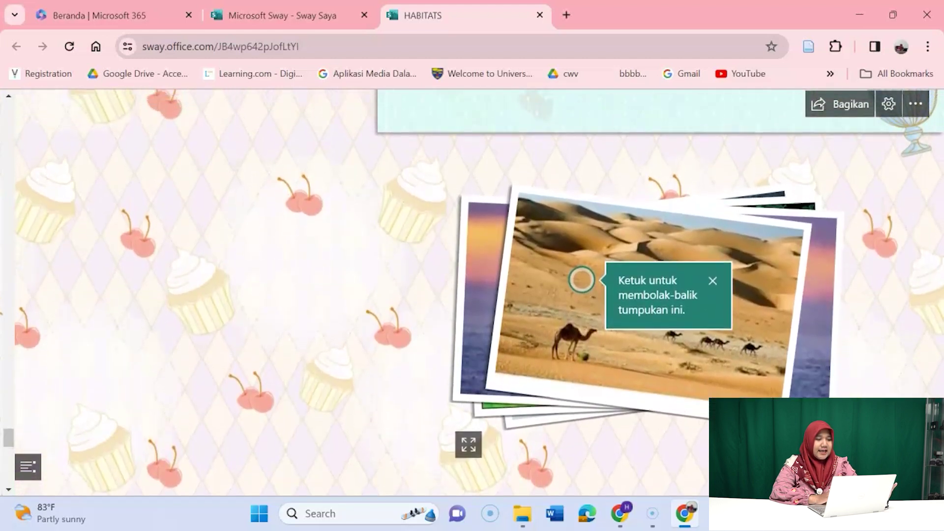
scroll(472, 292, up, 3)
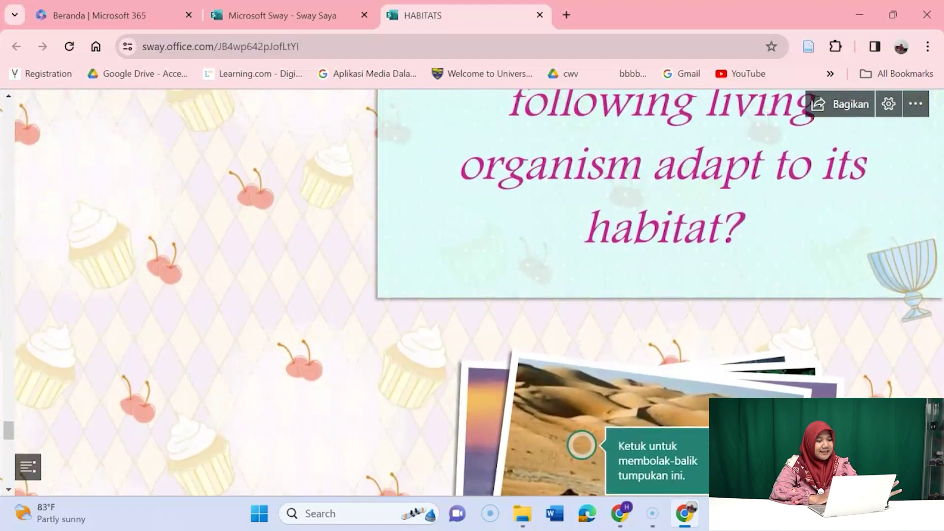
scroll(472, 292, up, 7)
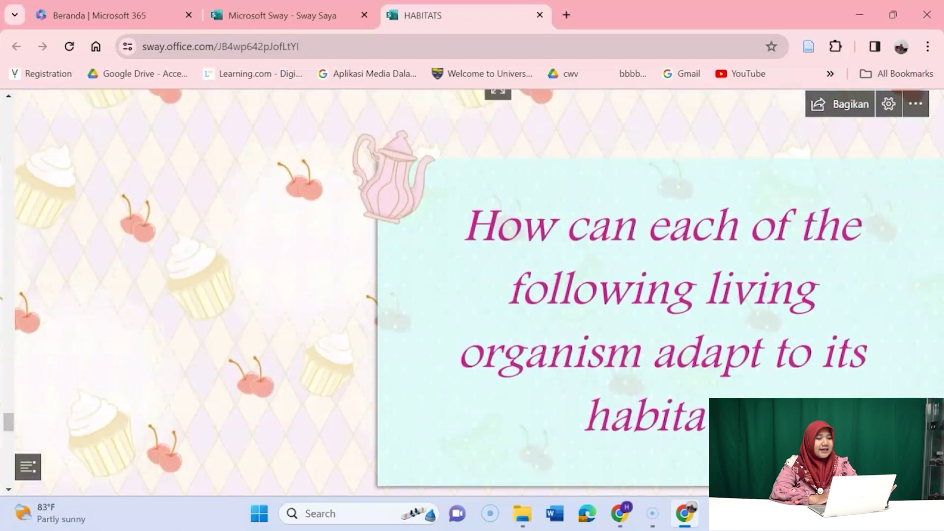
scroll(472, 292, up, 5)
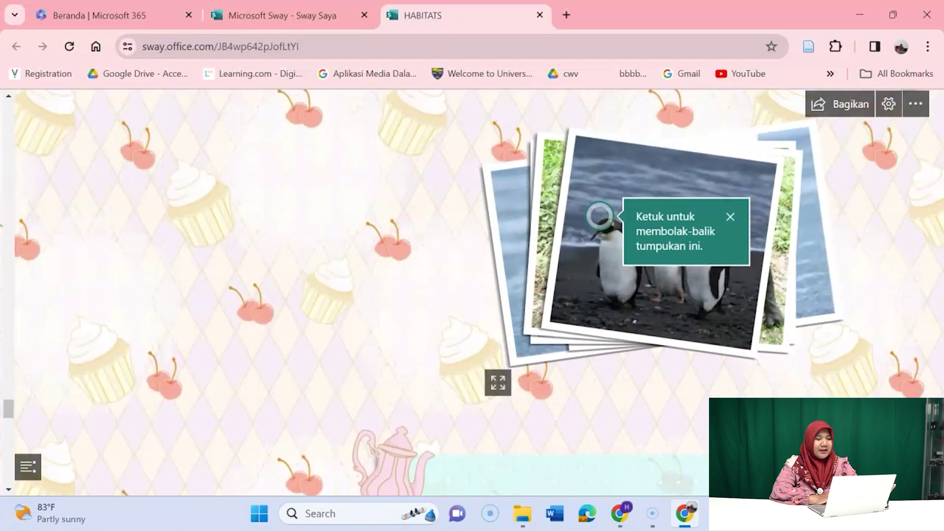
scroll(472, 292, up, 1)
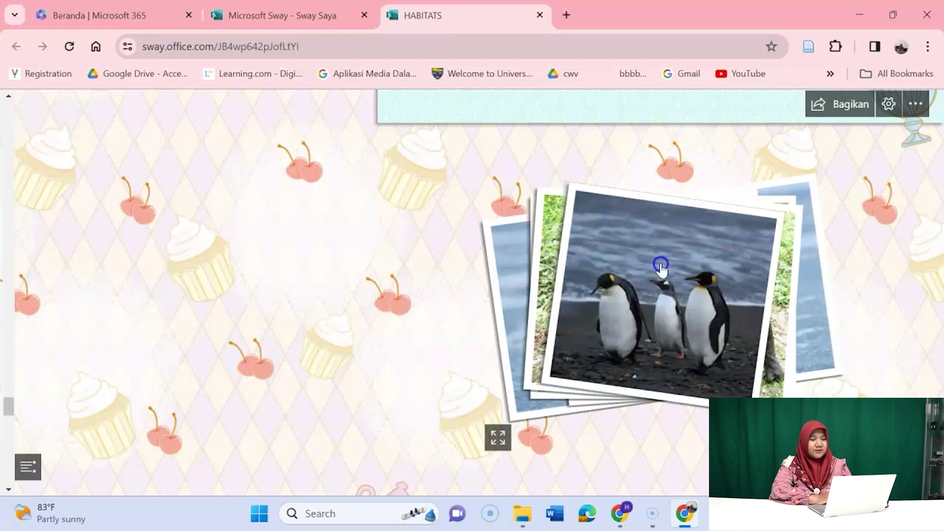
- Flip through the stacked animal photos in the Habitats sample, starting from the penguin picture
click(661, 269)
click(661, 269)
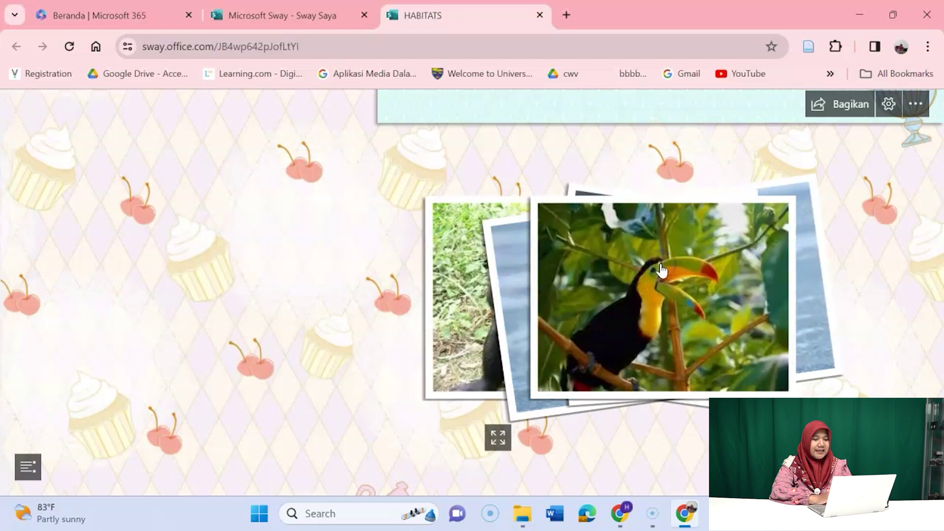
click(662, 269)
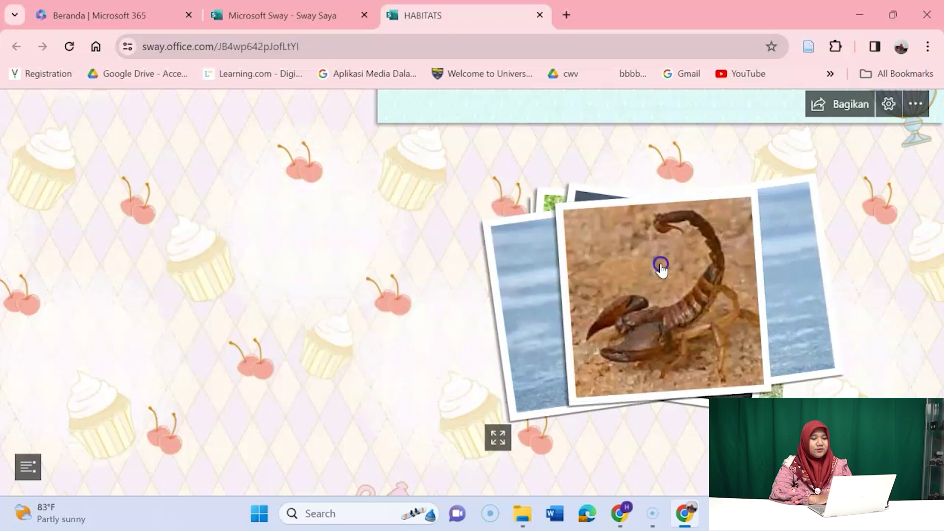
click(661, 269)
click(661, 270)
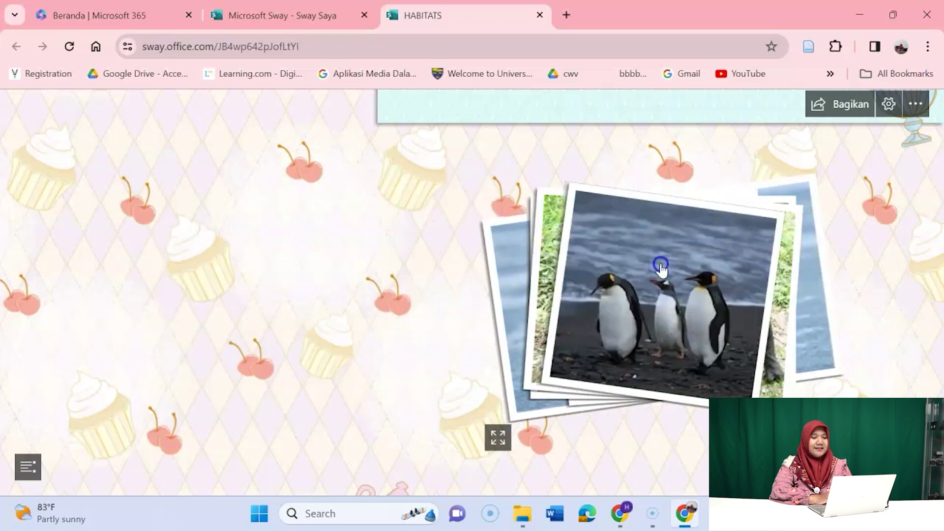
click(661, 269)
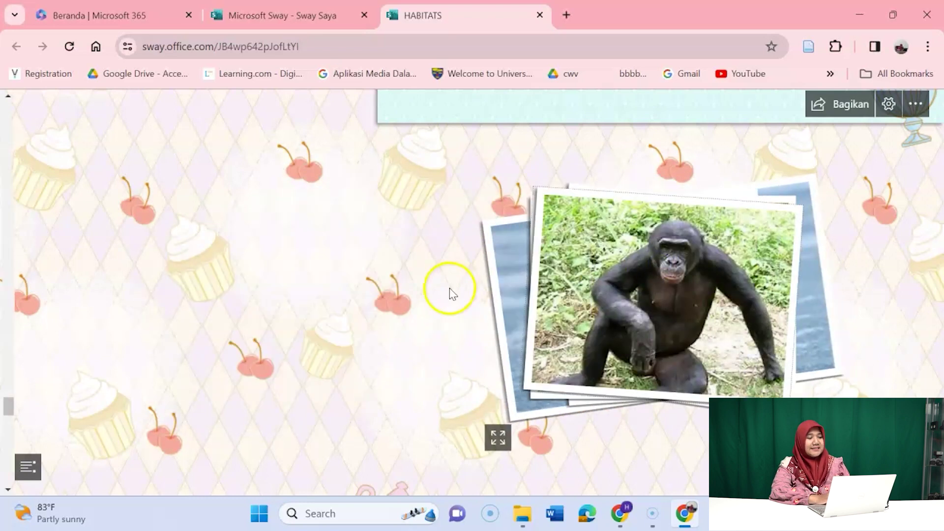
- Review the adaptation question, Kahoot quiz and forest text in the Habitats sample, and close the sample
scroll(390, 278, down, 10)
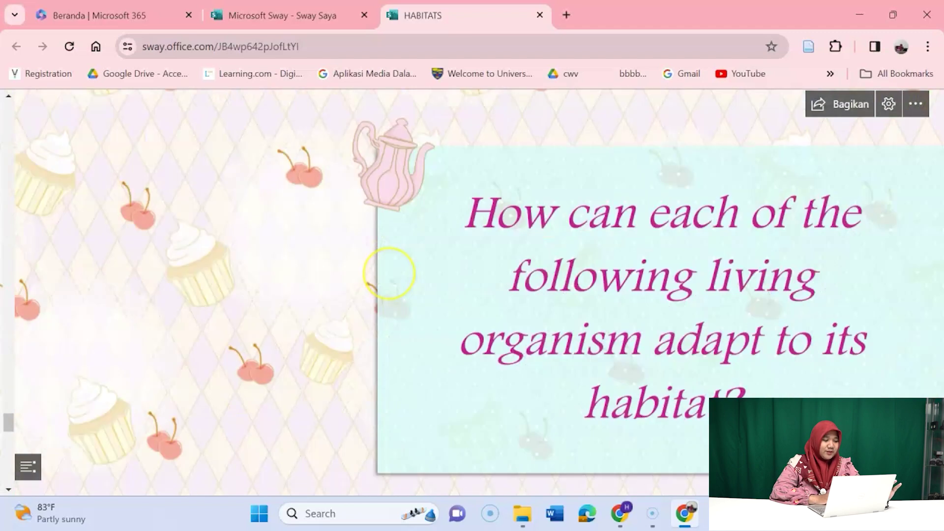
scroll(389, 278, up, 15)
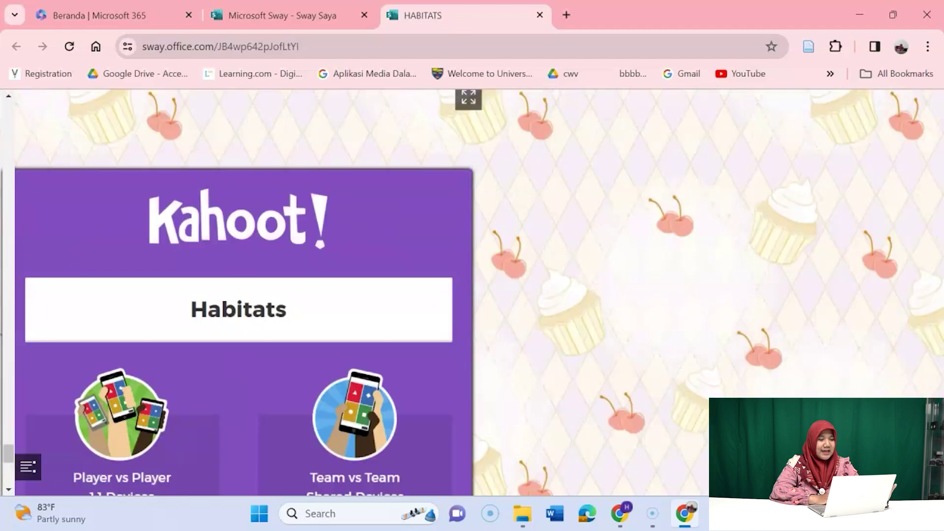
scroll(390, 278, up, 3)
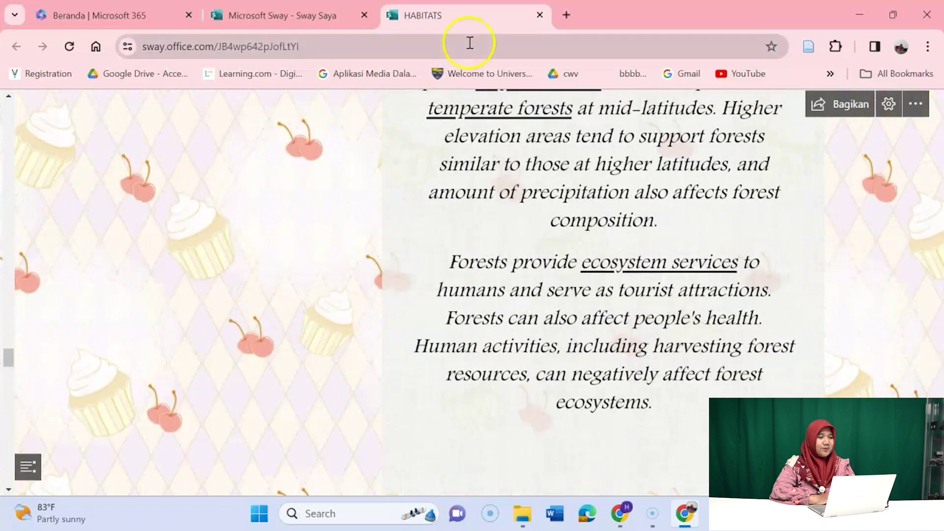
click(540, 15)
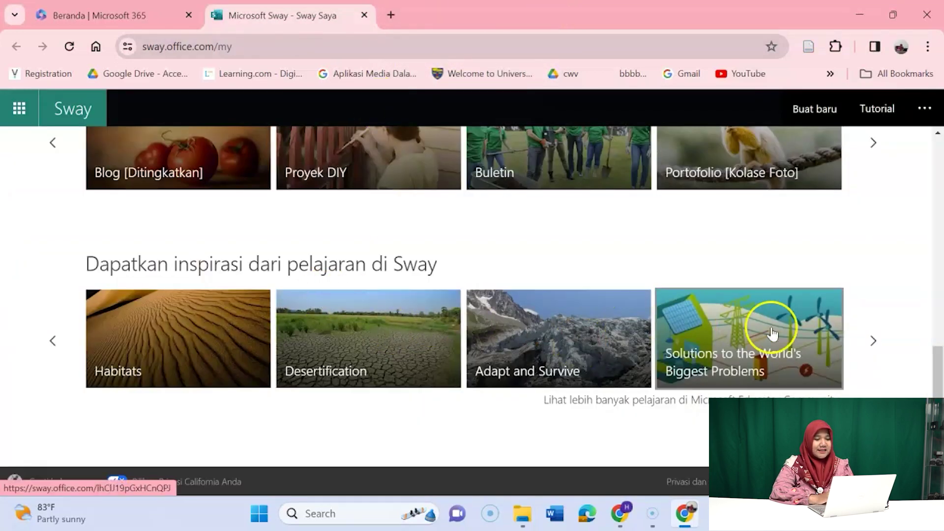
- Create a new blank Sway from the start page
drag(939, 384, 940, 169)
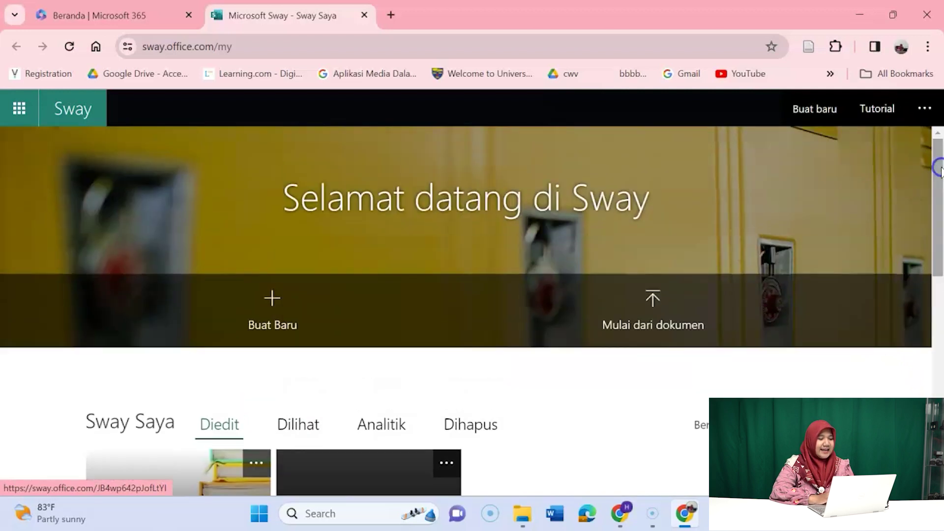
click(228, 426)
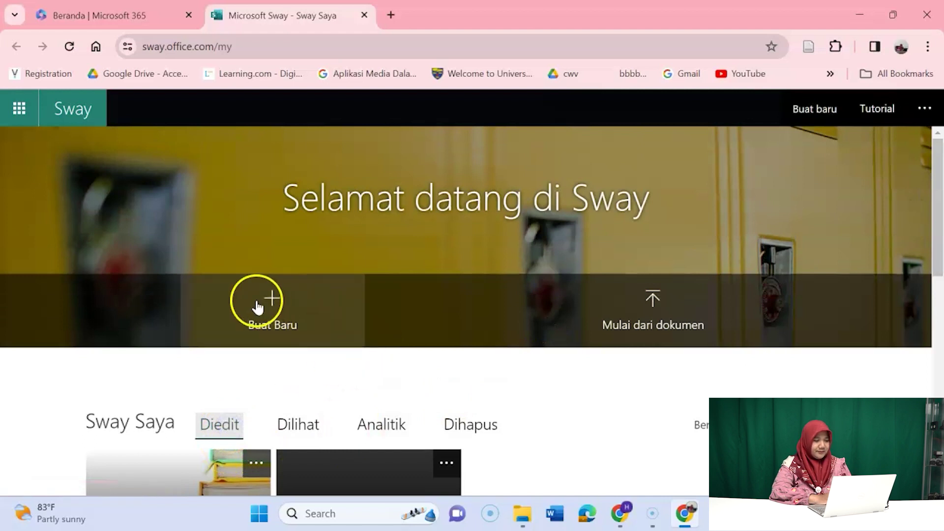
click(277, 315)
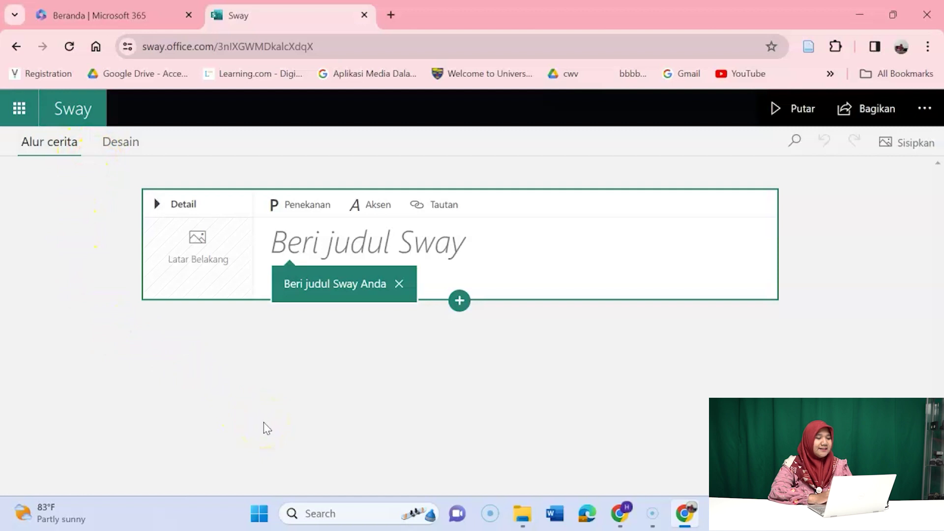
- Title the new Sway "Belajar dan Pembelajaran"
click(308, 241)
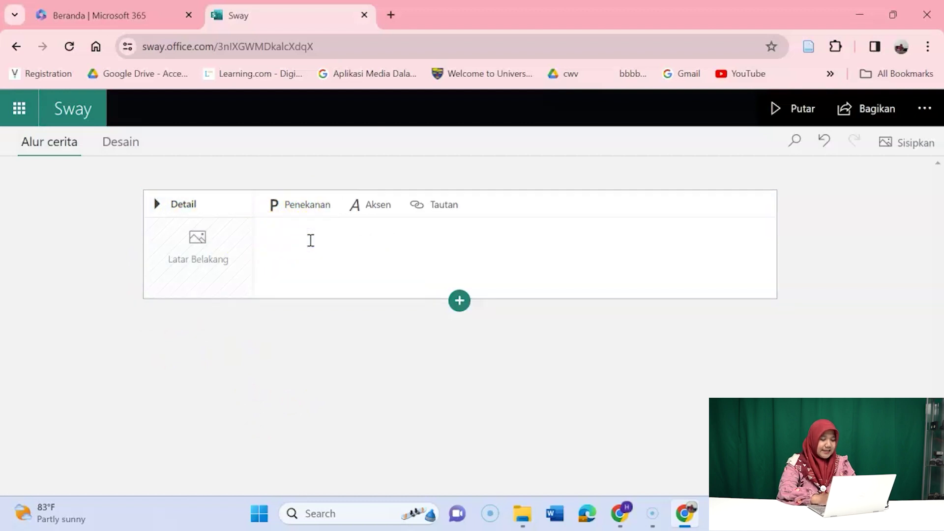
click(316, 244)
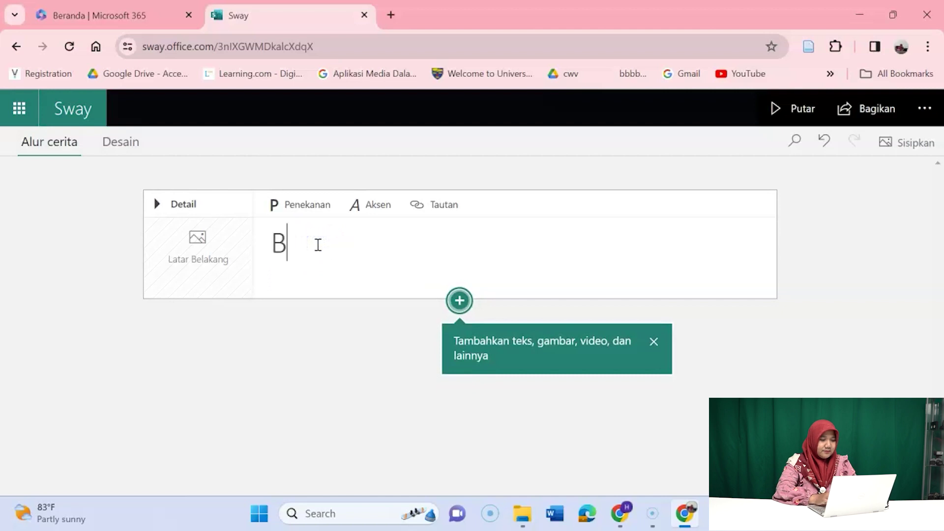
text(Belajar dan Pembelajaran)
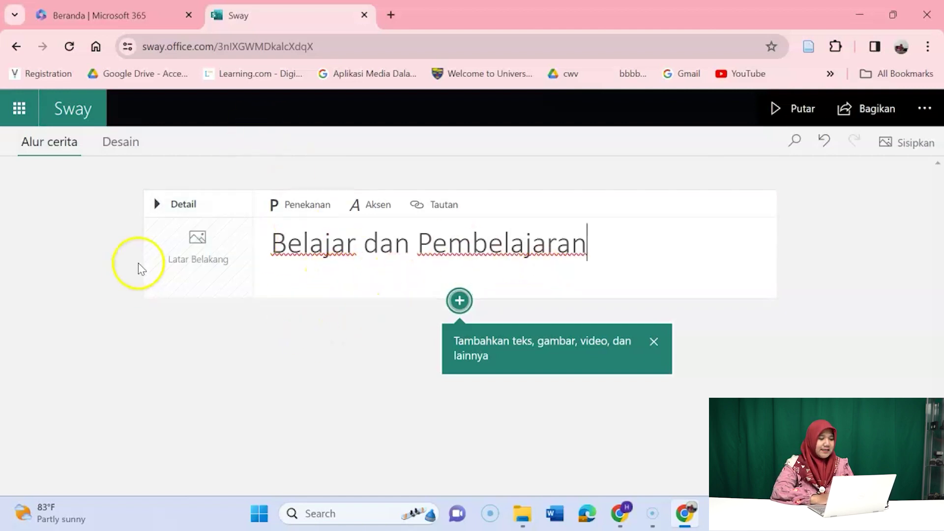
- Search for images of "siswa belajar" and set the 800 x 530 photo of two children with a tablet as the title card's background
click(208, 249)
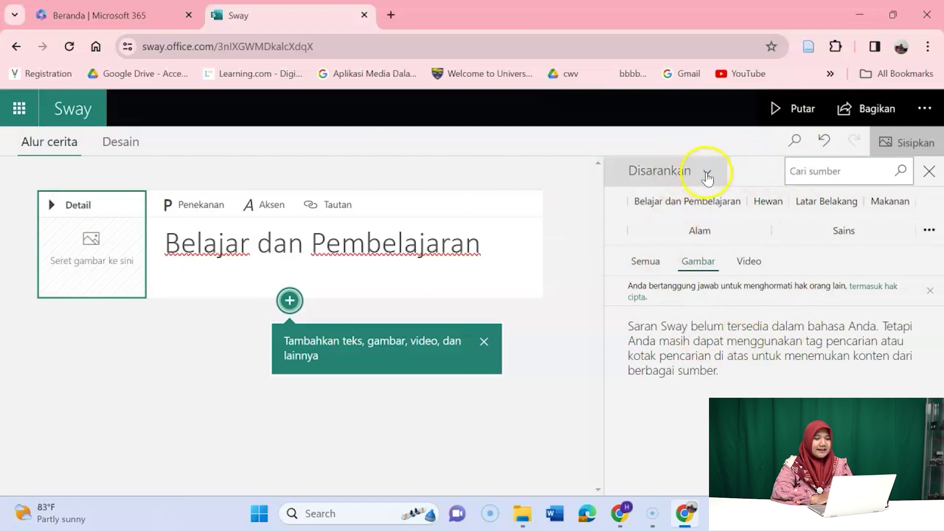
click(805, 170)
click(830, 169)
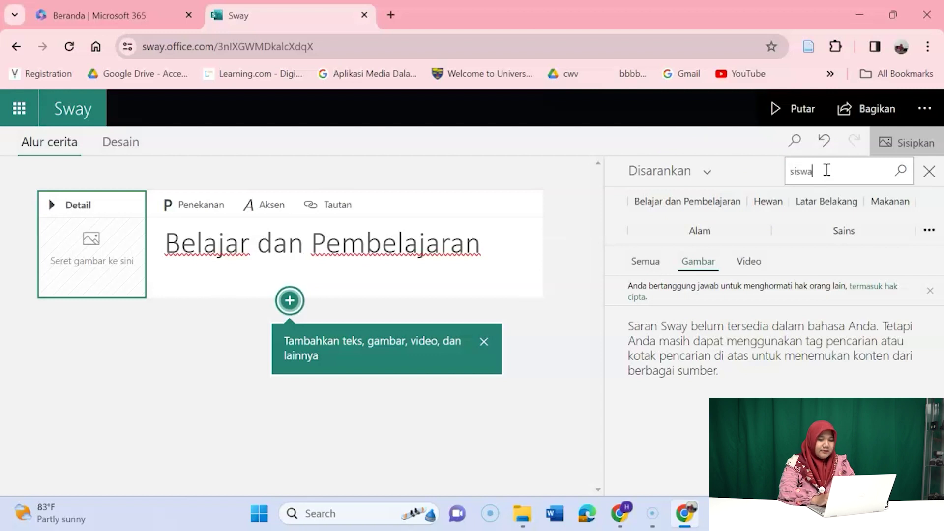
key(Return)
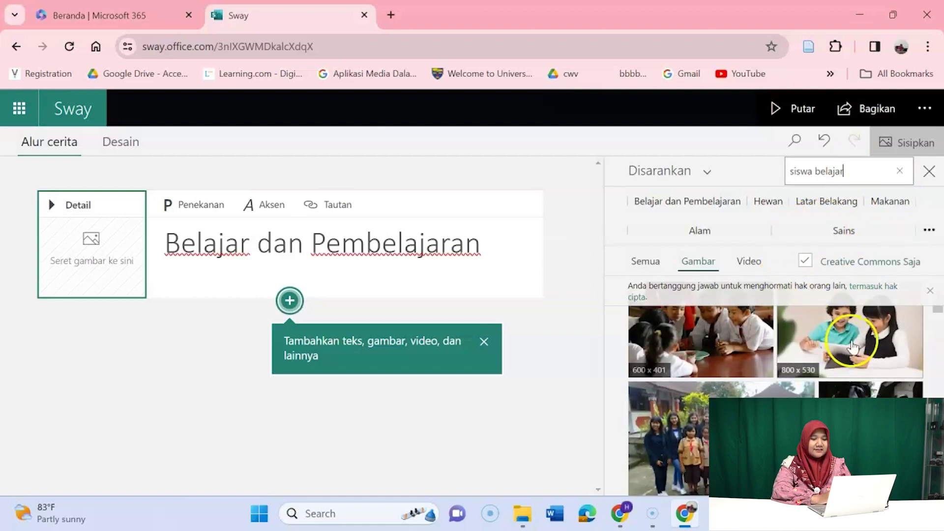
drag(820, 334, 112, 274)
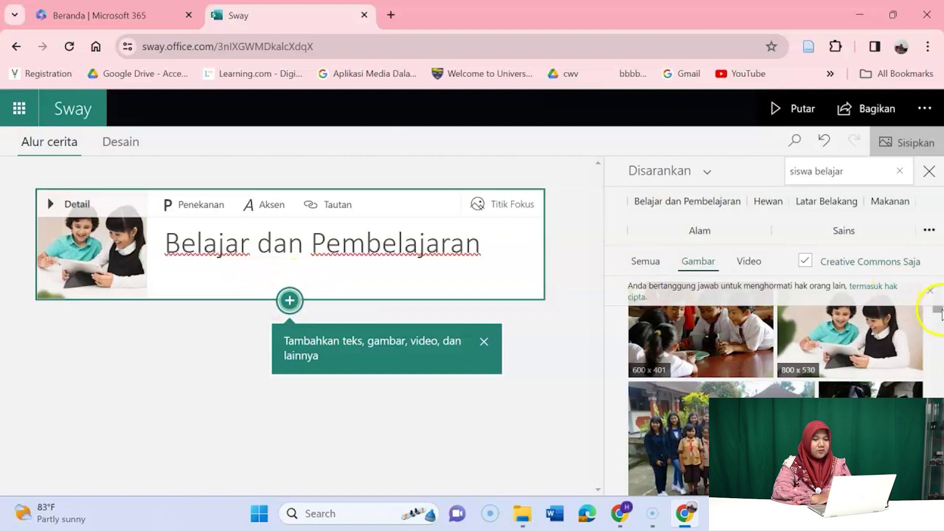
- Search the suggested images for "background siswa"
drag(939, 311, 933, 290)
drag(845, 172, 770, 175)
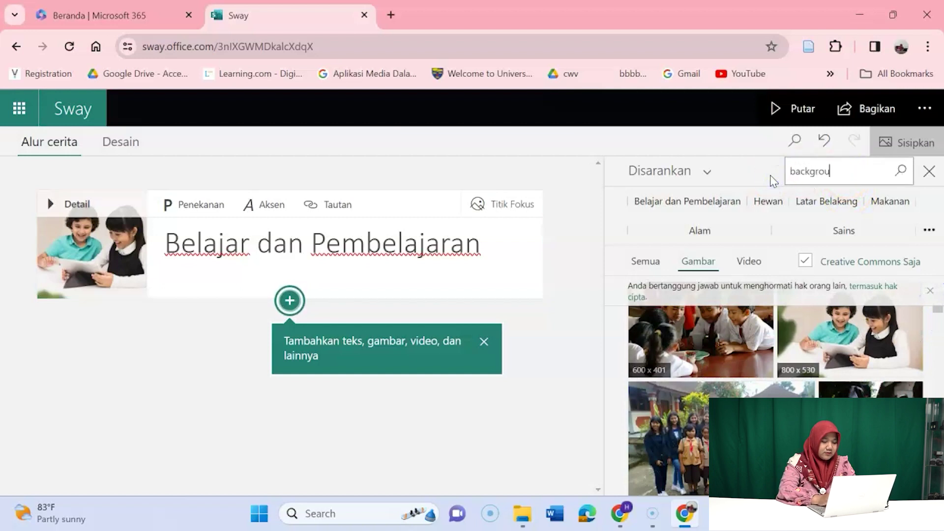
text(sisw)
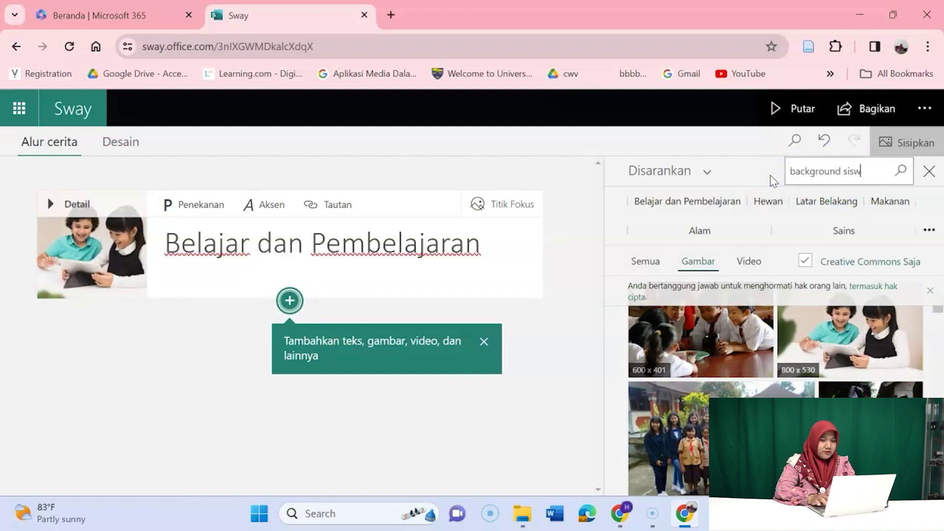
text(a)
key(Return)
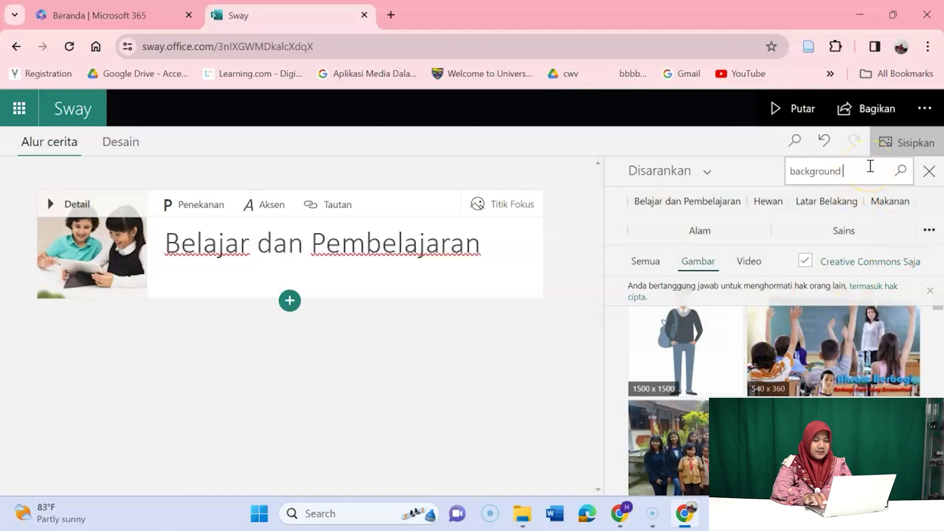
- Replace the title card's background with the white-to-grey gradient from a "background" image search, and delete the displaced photo card of the two children
key(Return)
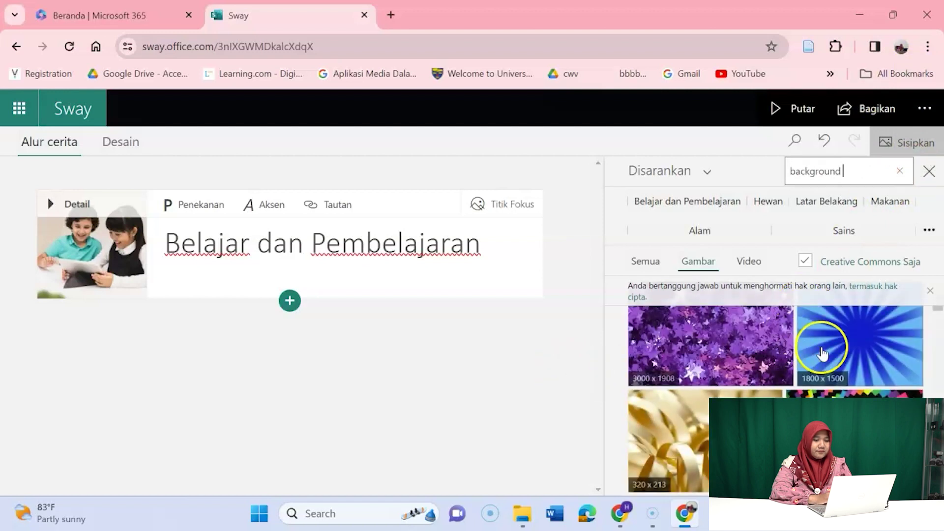
drag(939, 314, 939, 360)
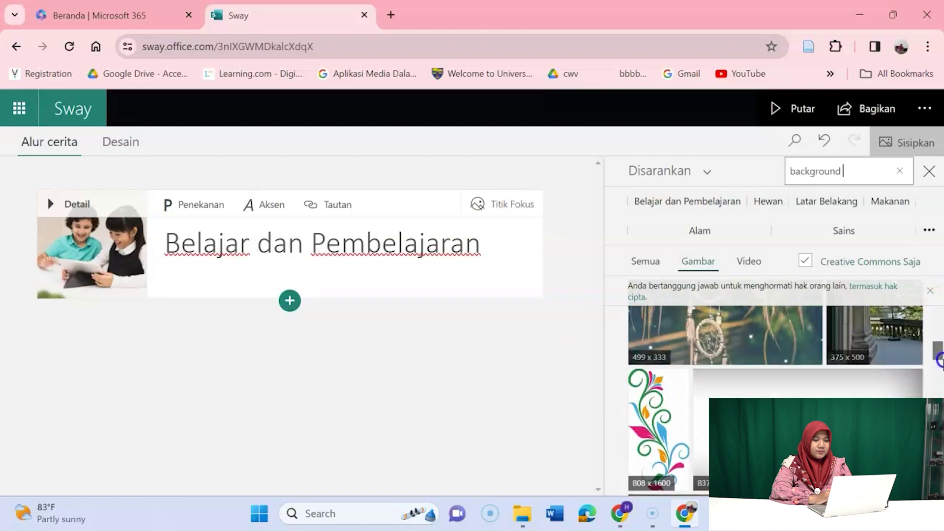
click(806, 384)
drag(806, 383, 99, 278)
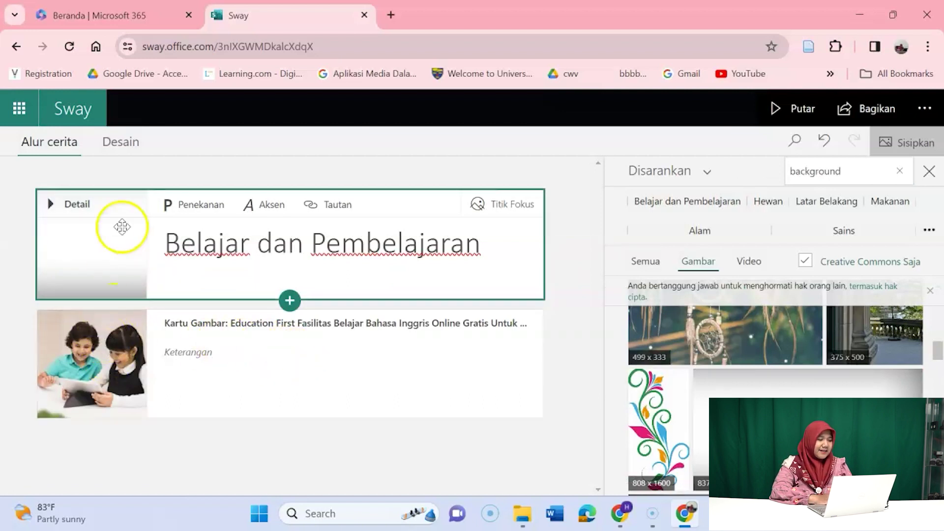
click(113, 350)
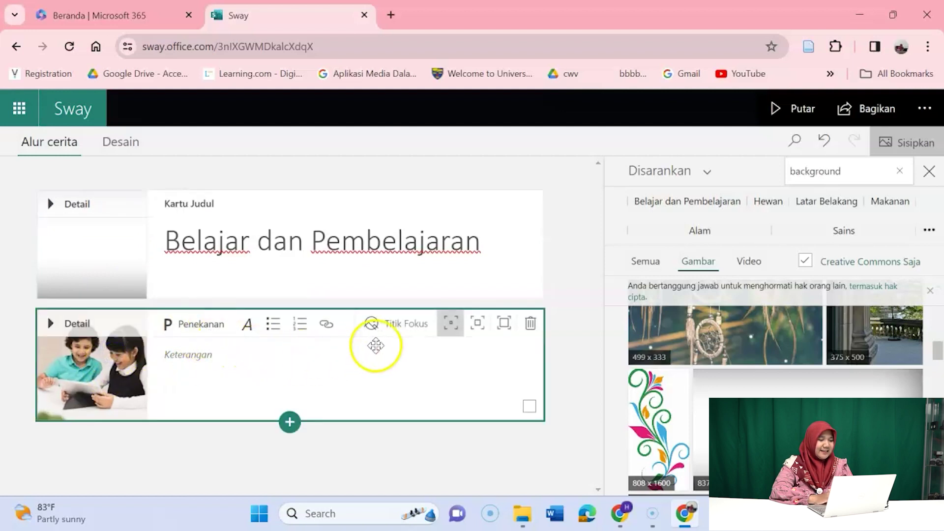
click(530, 323)
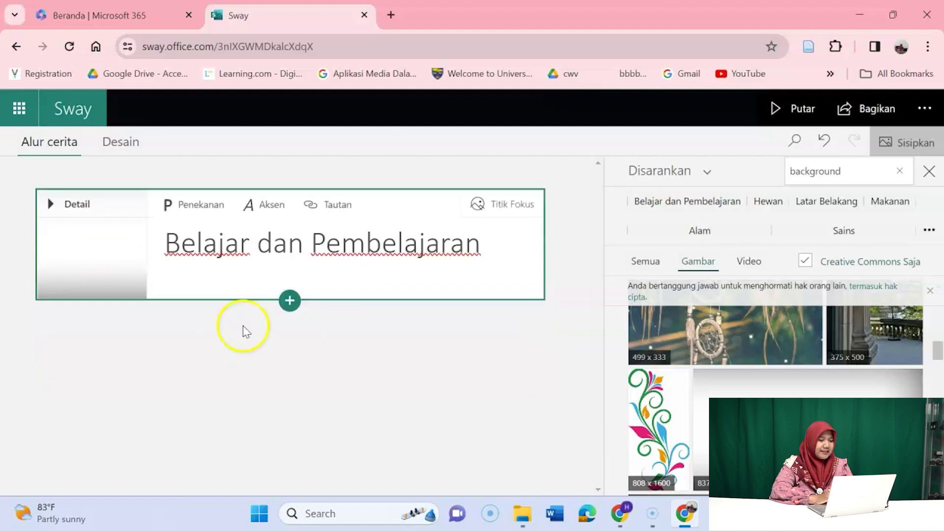
- Add a Judul 1 heading card below the title card and enter "Belajar" as its heading
click(289, 301)
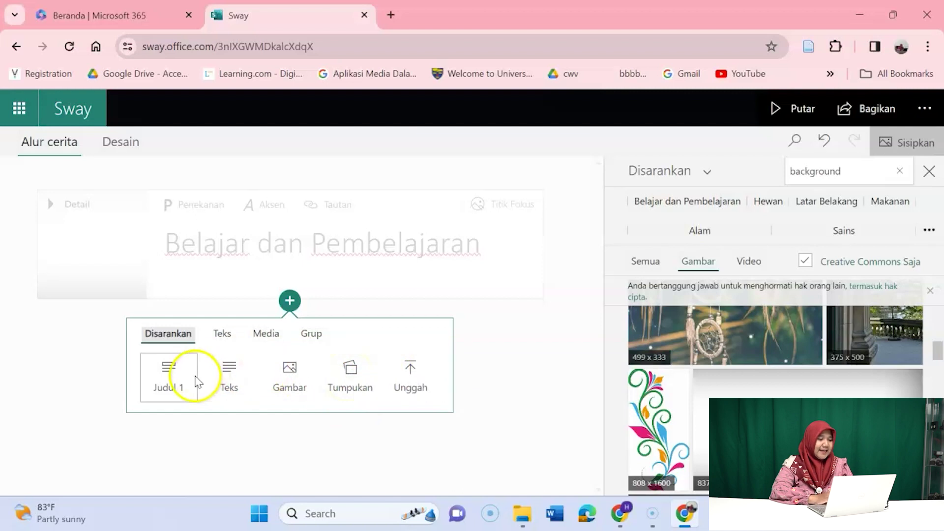
click(168, 380)
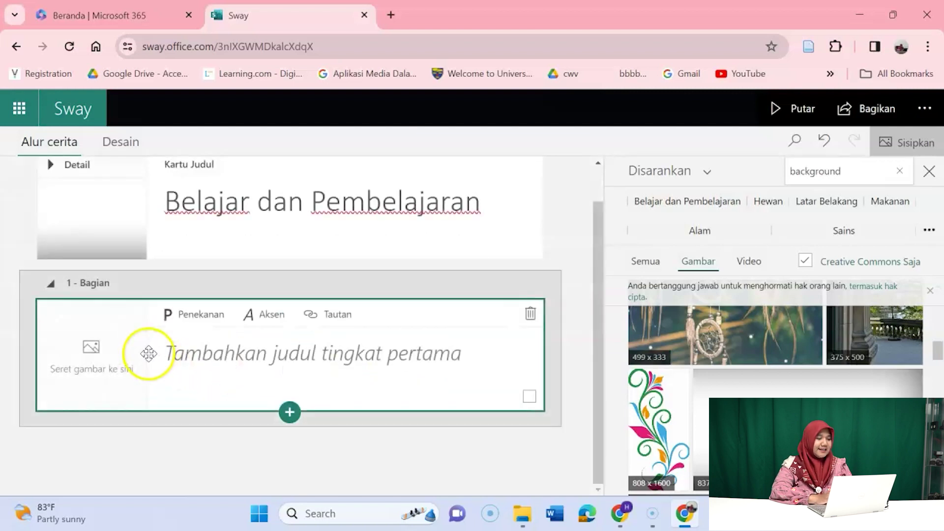
click(201, 360)
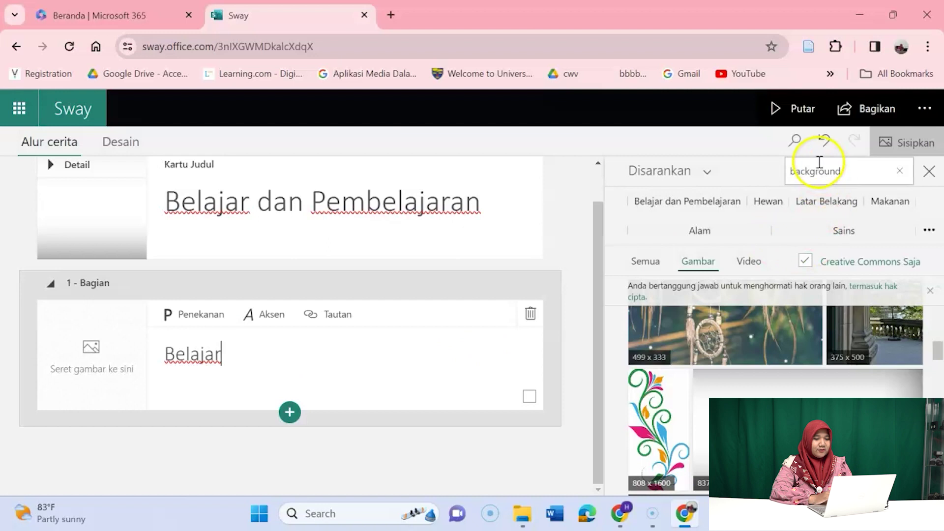
- Search Sway's suggested images for "siswa" and "siswa belajar" to find a picture for the Belajar heading card
drag(856, 167, 744, 184)
text(siswa)
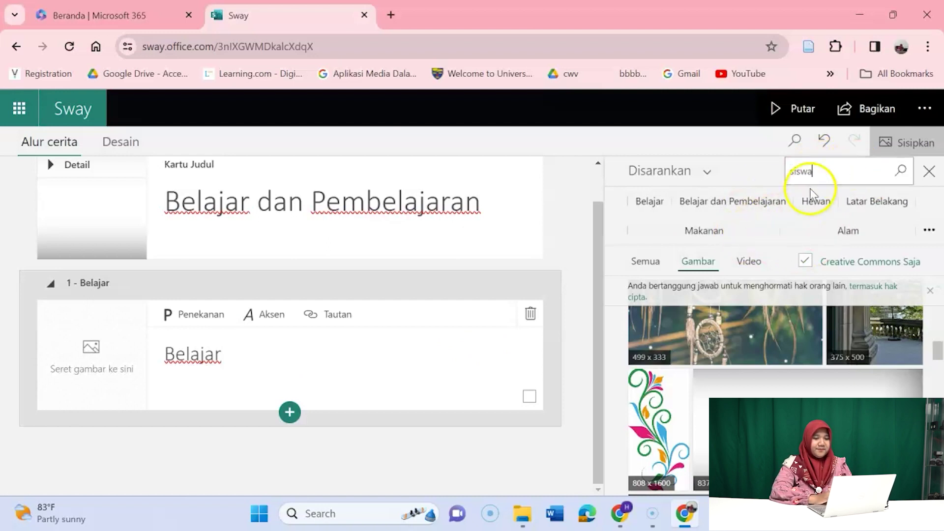
key(Return)
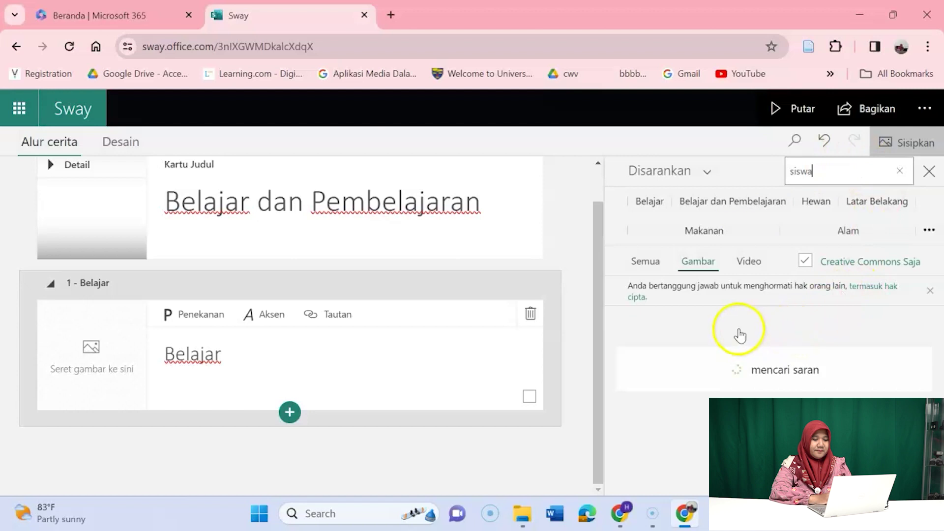
drag(936, 315, 936, 350)
click(843, 165)
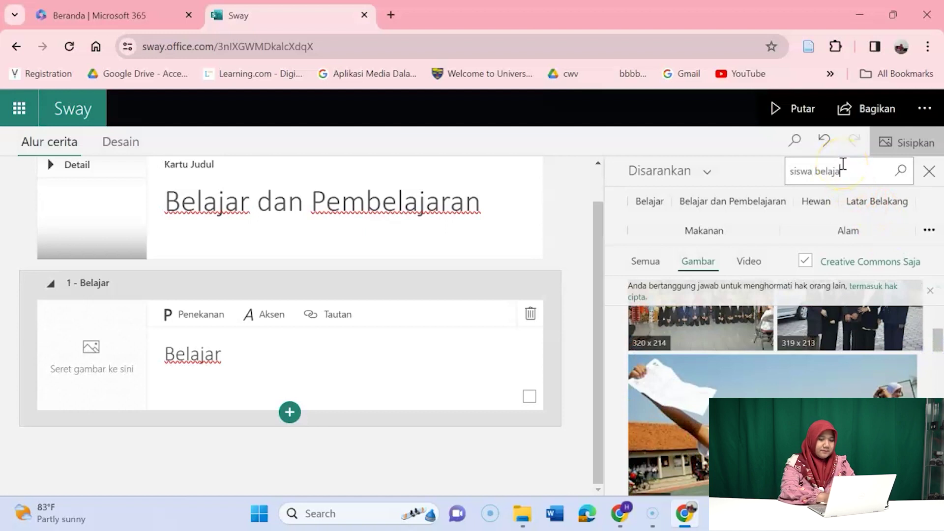
text(belajar)
key(Return)
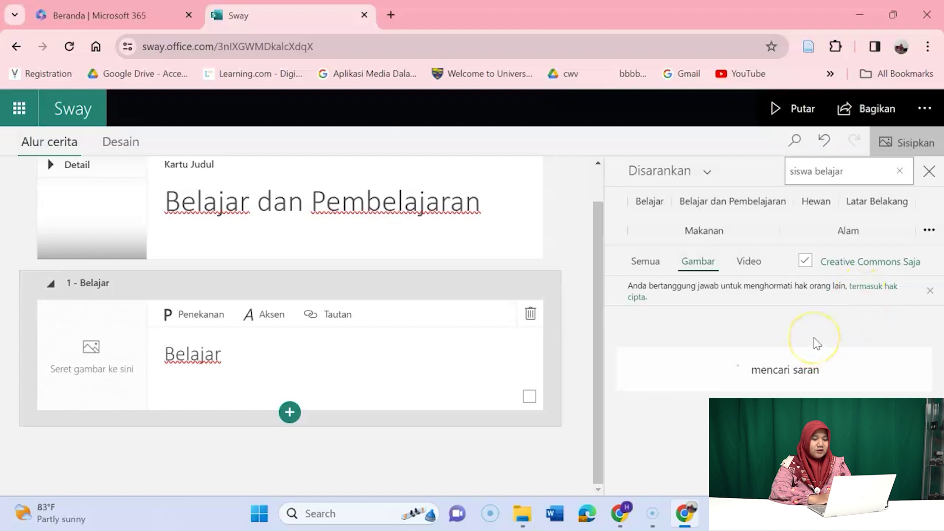
click(812, 325)
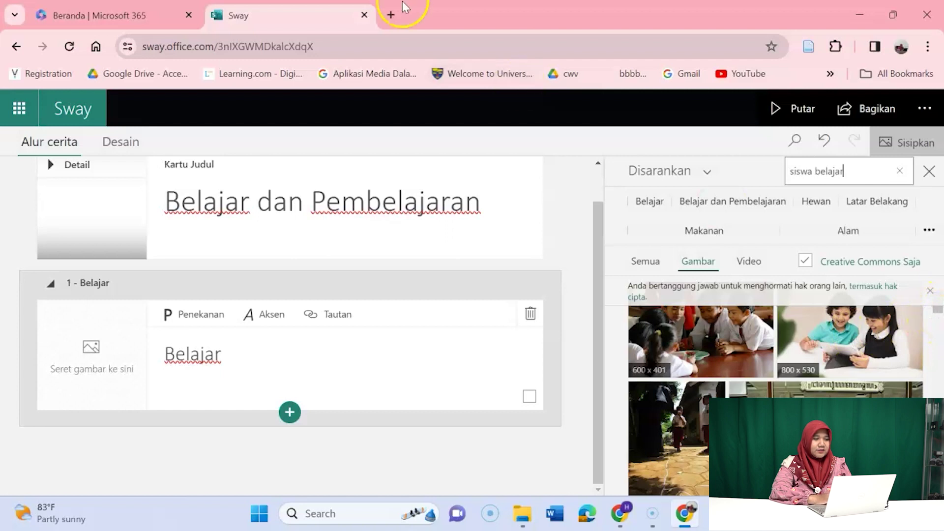
- Search Google Images for "siswa belajar" in a new browser tab and place the cartoon of children reading on Sway's Belajar heading card
click(394, 15)
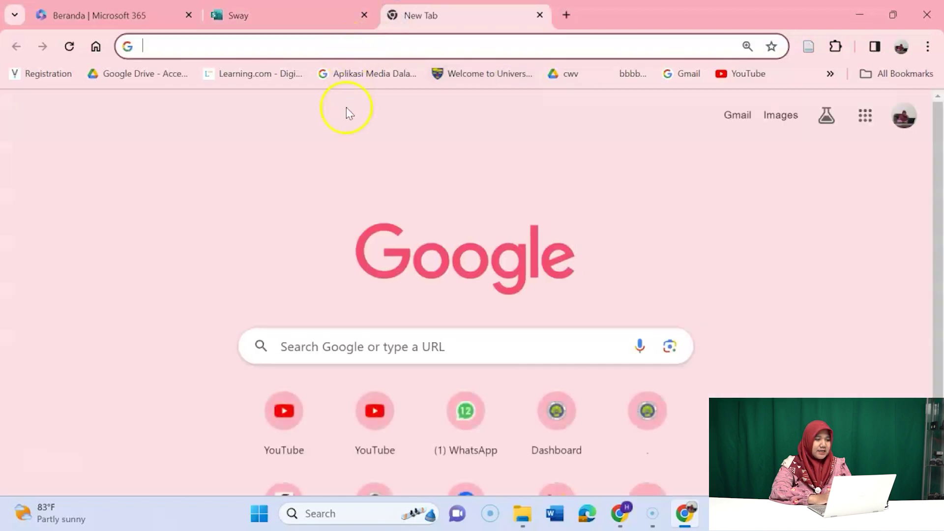
click(388, 341)
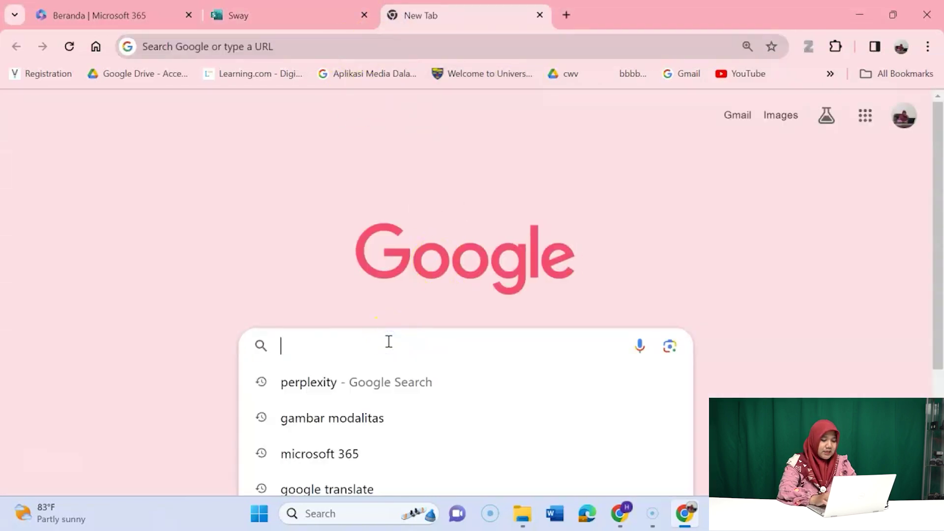
text(siswa belajar)
key(Return)
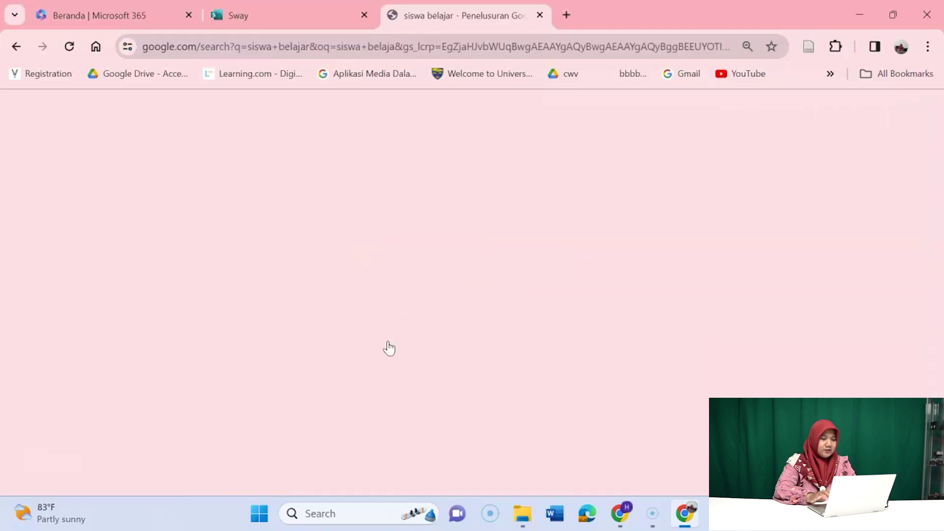
click(209, 171)
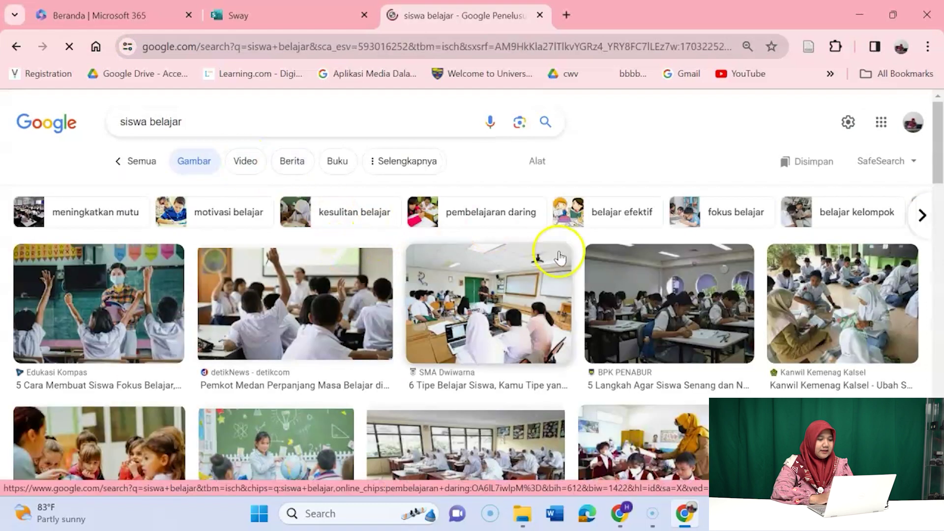
drag(938, 148, 940, 260)
drag(447, 325, 136, 354)
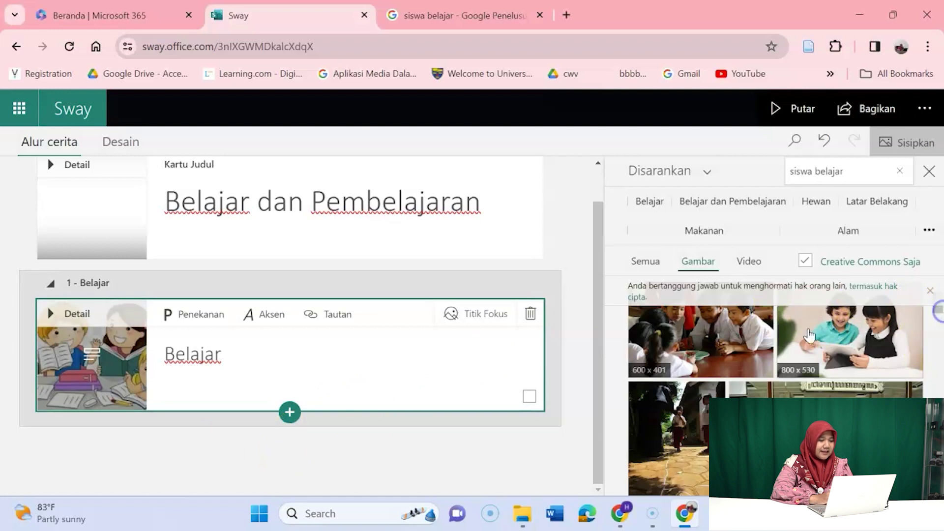
- Insert a text card below the Belajar heading card, ready for text entry
click(290, 412)
click(238, 468)
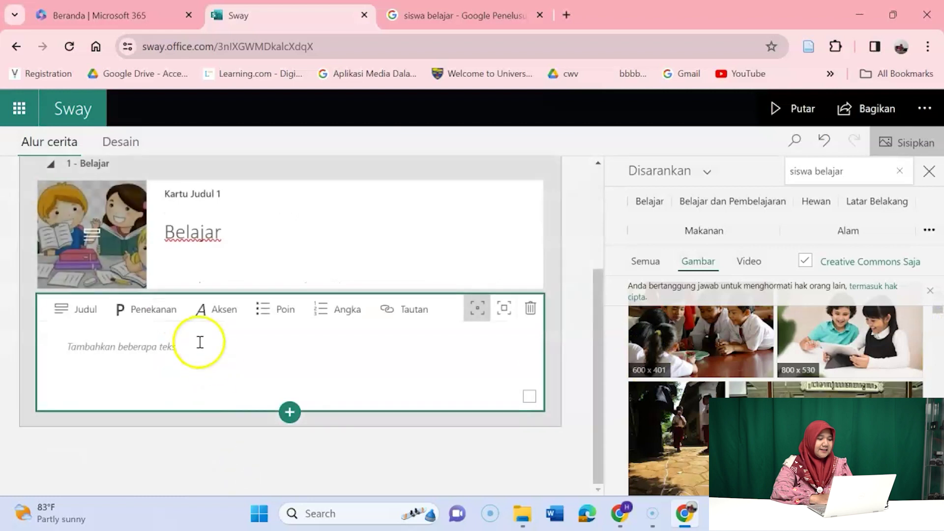
click(182, 351)
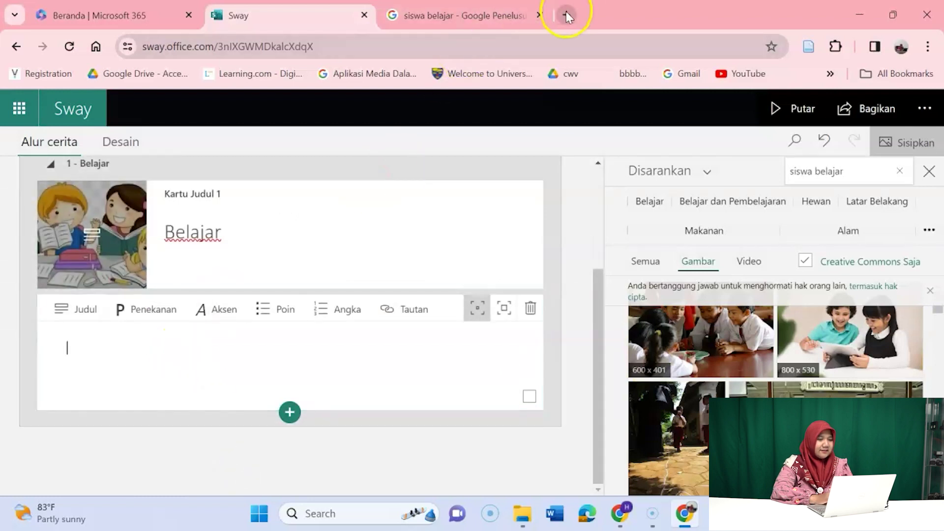
- Search Google's web results for "pengertian belajar" and open the Gramedia article on the definition of learning
click(464, 16)
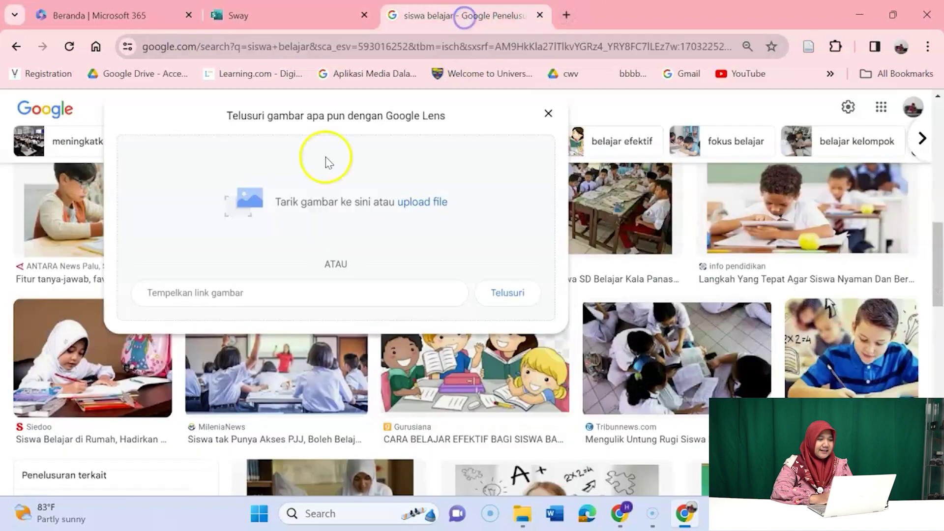
click(541, 116)
triple_click(247, 102)
text(pengertian )
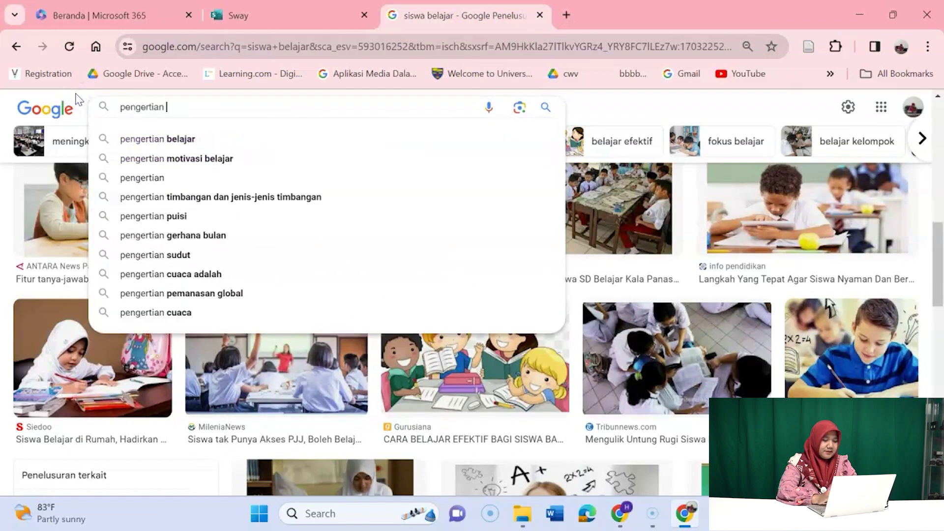
text(belajar)
key(Return)
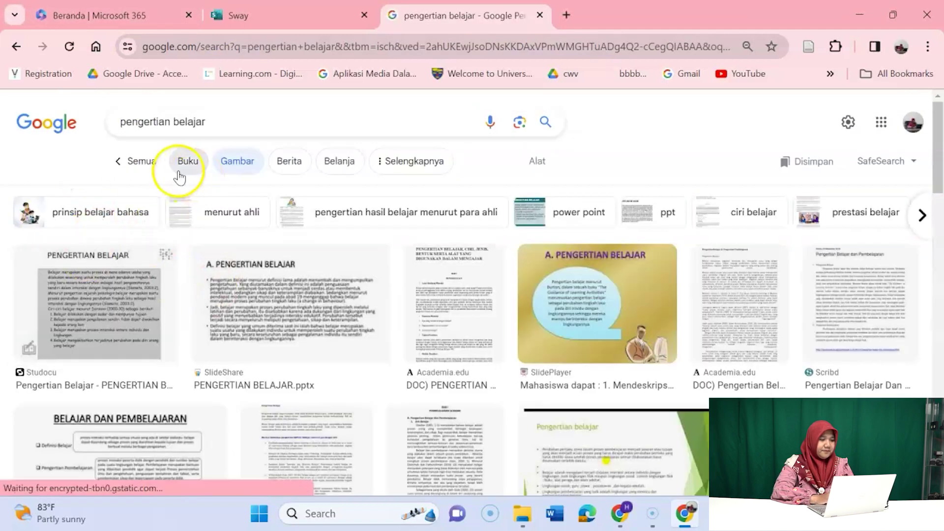
click(140, 163)
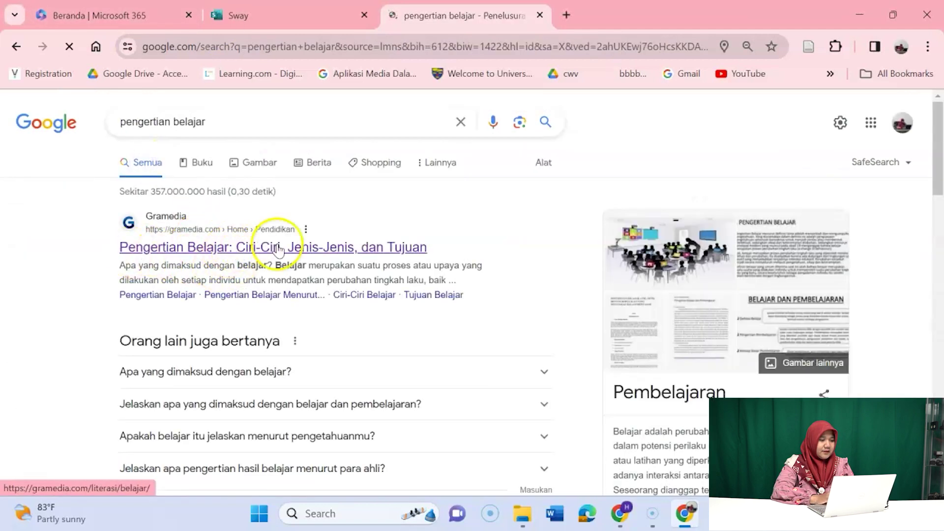
click(469, 244)
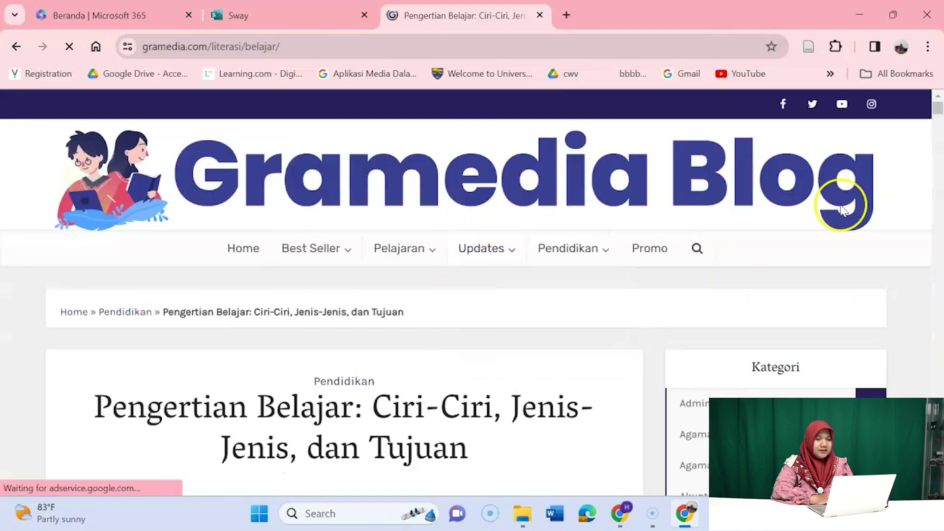
- Copy the definition from "Belajar merupakan suatu proses" to "telah dipelajari." in the Gramedia article and paste it into the Sway text card
drag(939, 111, 939, 154)
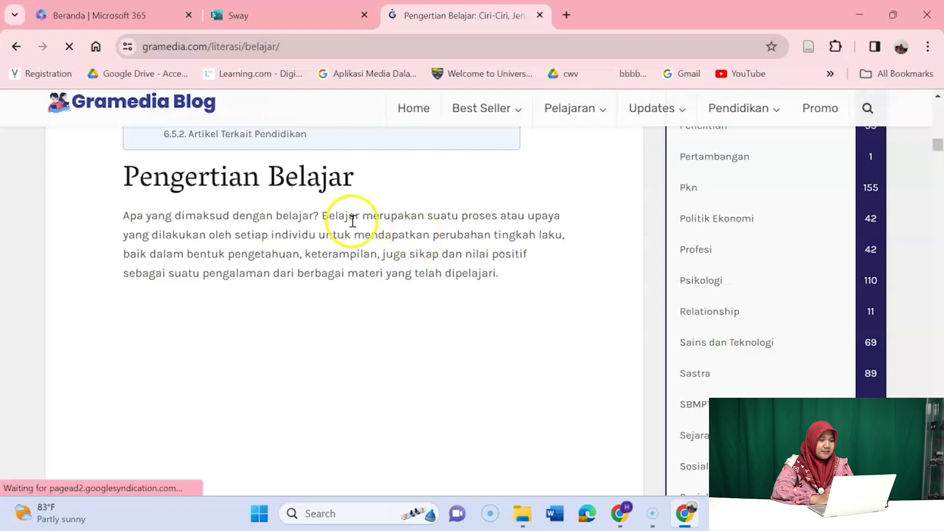
drag(339, 218, 467, 248)
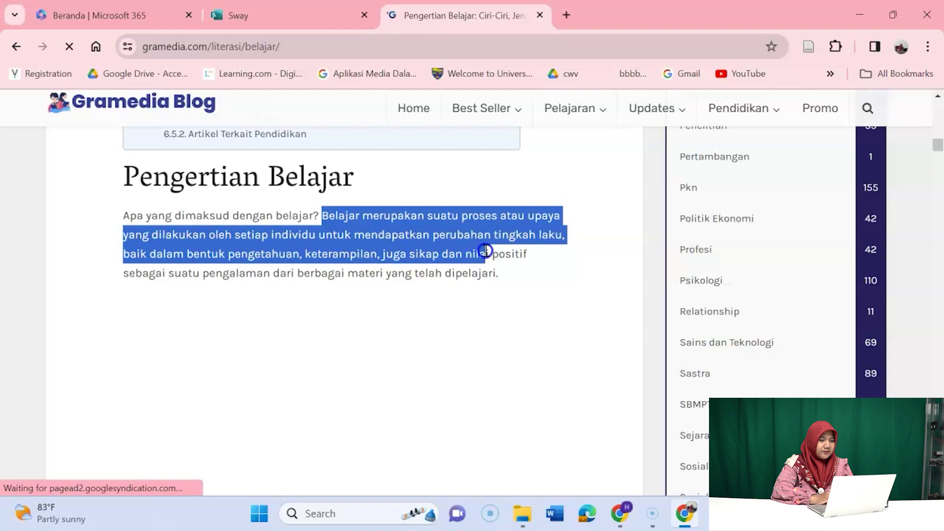
drag(505, 264, 505, 274)
key(ctrl+c)
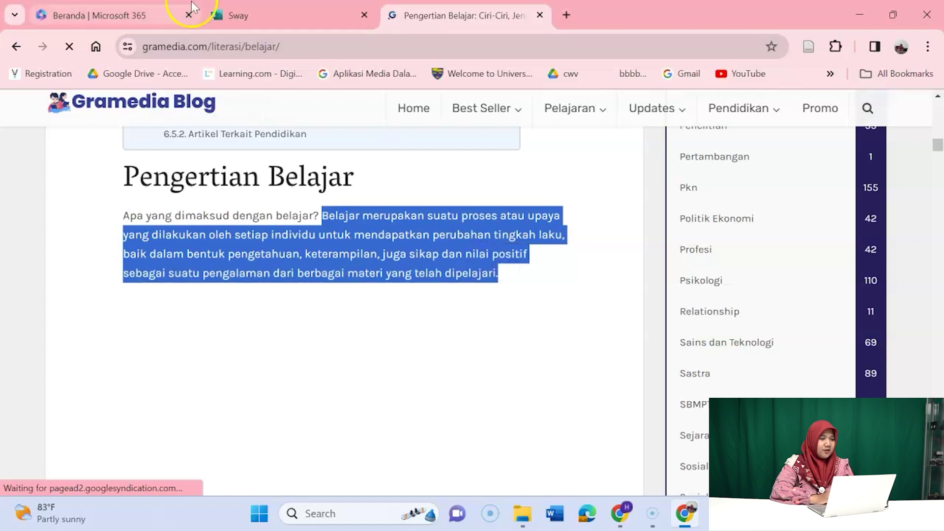
click(238, 16)
click(211, 280)
click(188, 339)
key(ctrl+v)
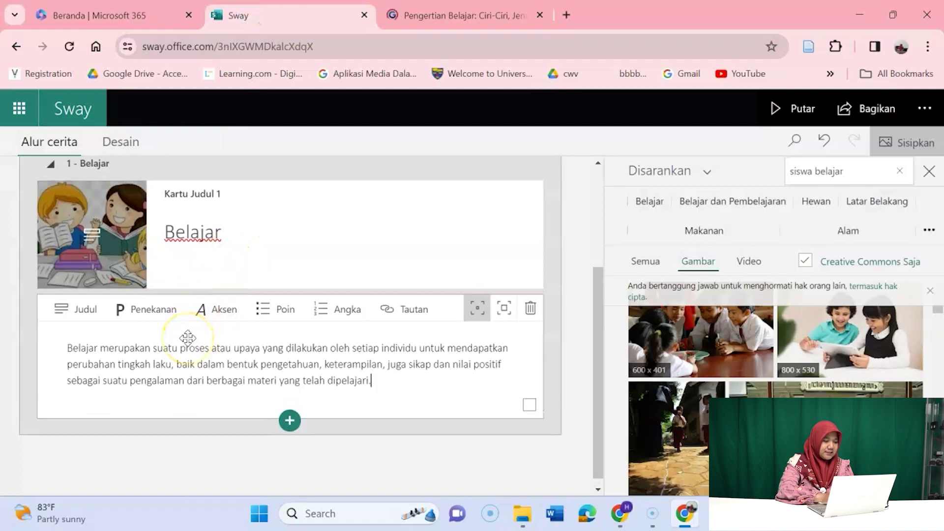
- Insert an empty image card below the text card in the Belajar section
click(290, 422)
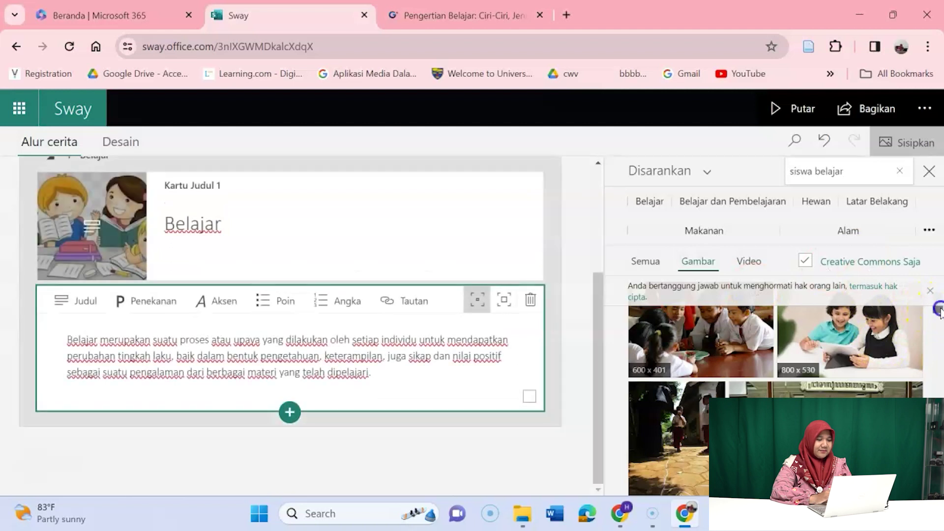
click(292, 411)
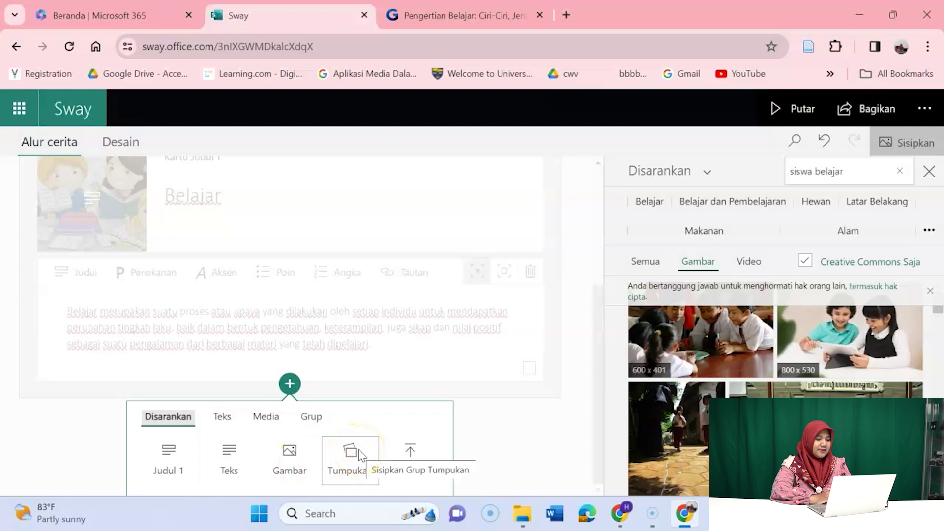
click(289, 455)
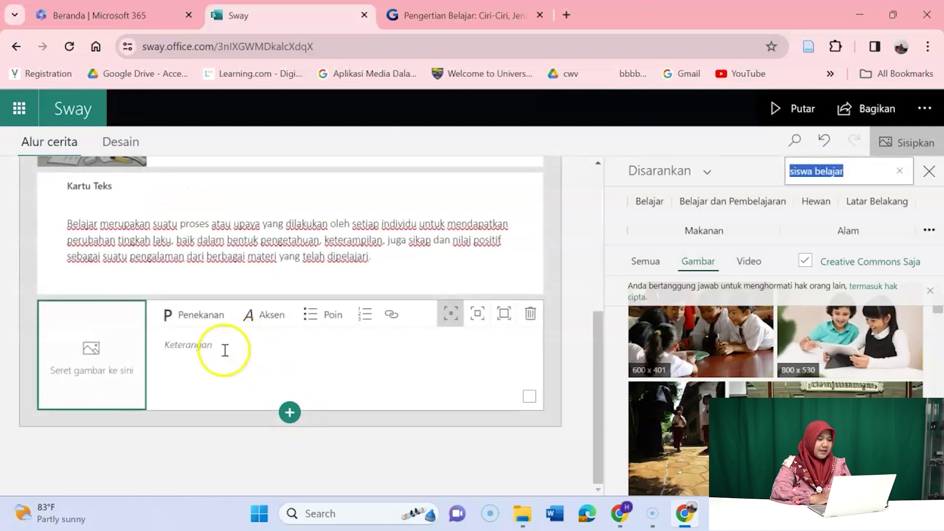
- Caption the empty image card below the definition text "Teori Pavlov"
click(197, 350)
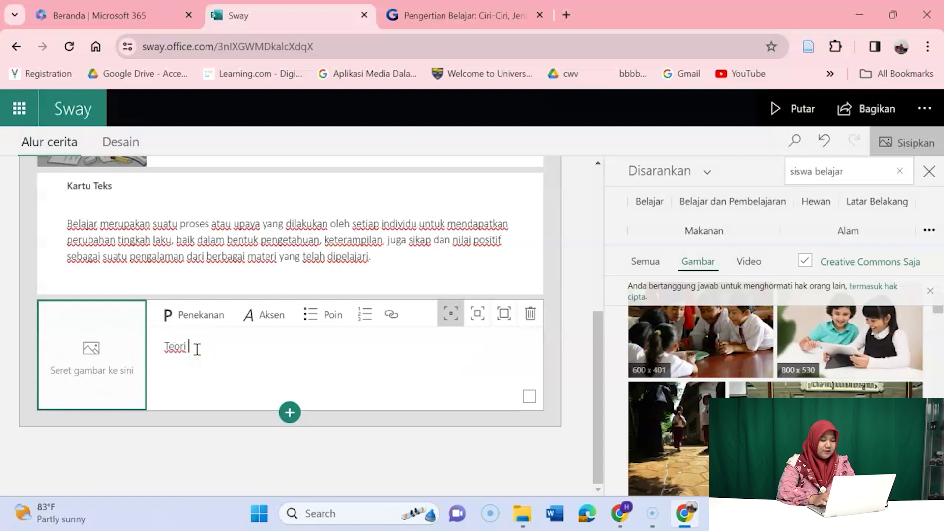
text(Teori P)
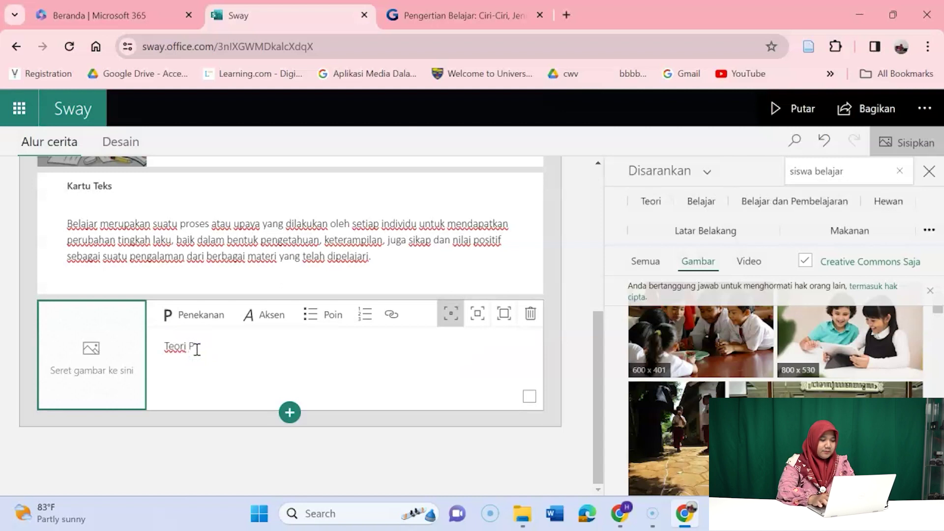
text(avlov)
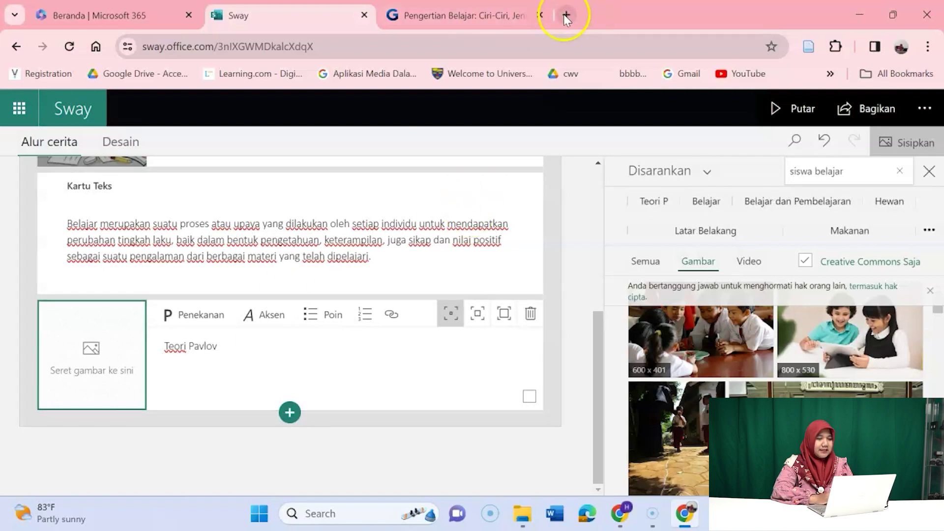
- Search Google Images for "teori pavlov" in a new browser tab and place the Quora dog-experiment diagram in the Teori Pavlov image card
click(567, 16)
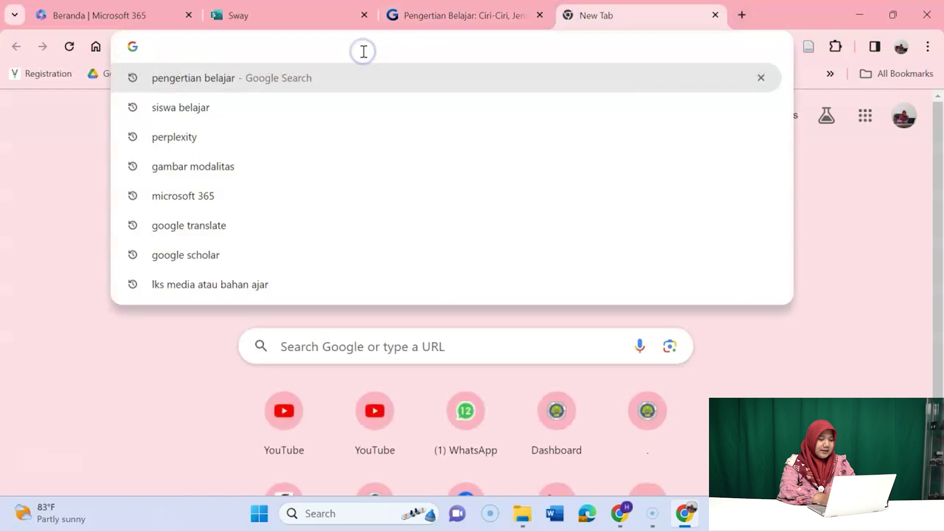
text(teo)
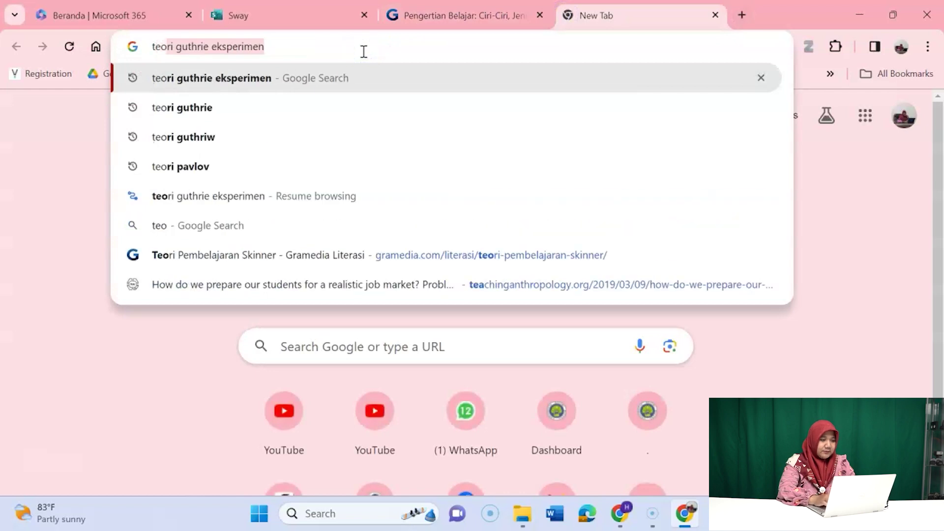
text(ri p)
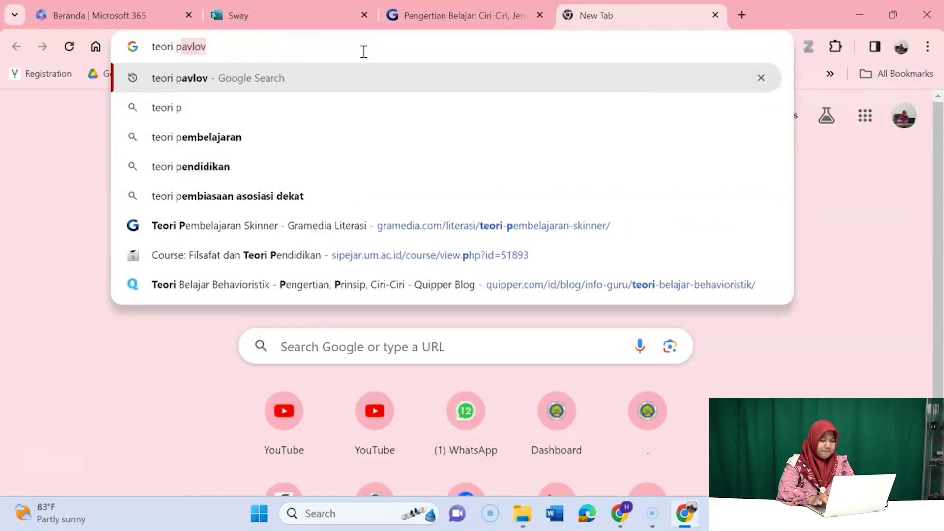
text(avlov)
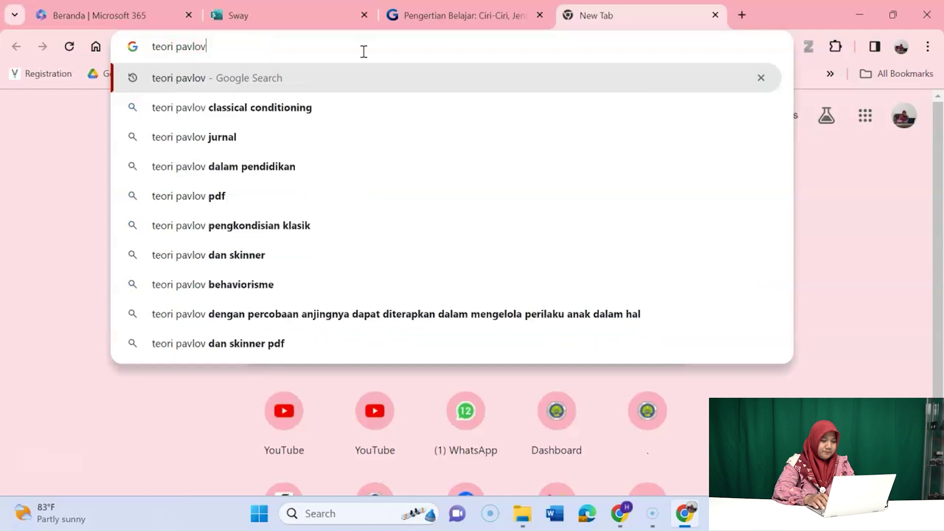
key(Return)
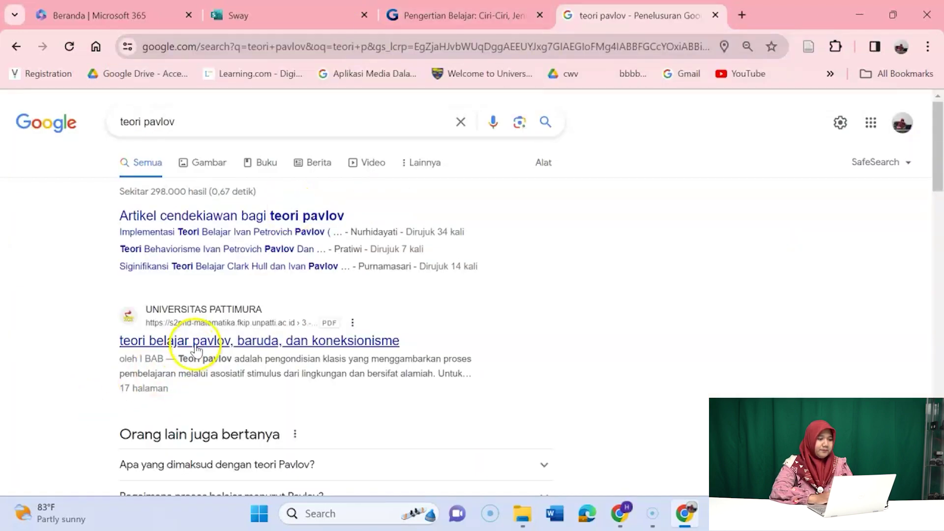
click(200, 342)
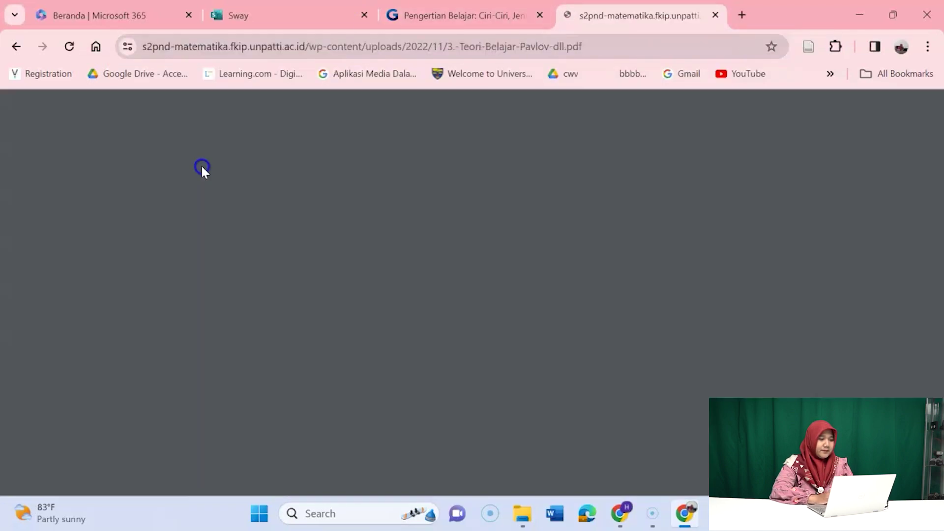
click(19, 47)
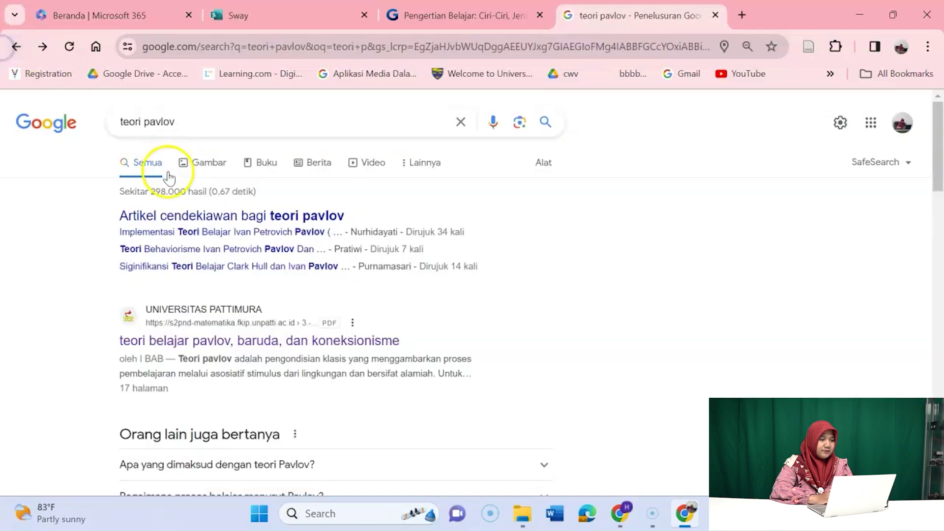
click(204, 167)
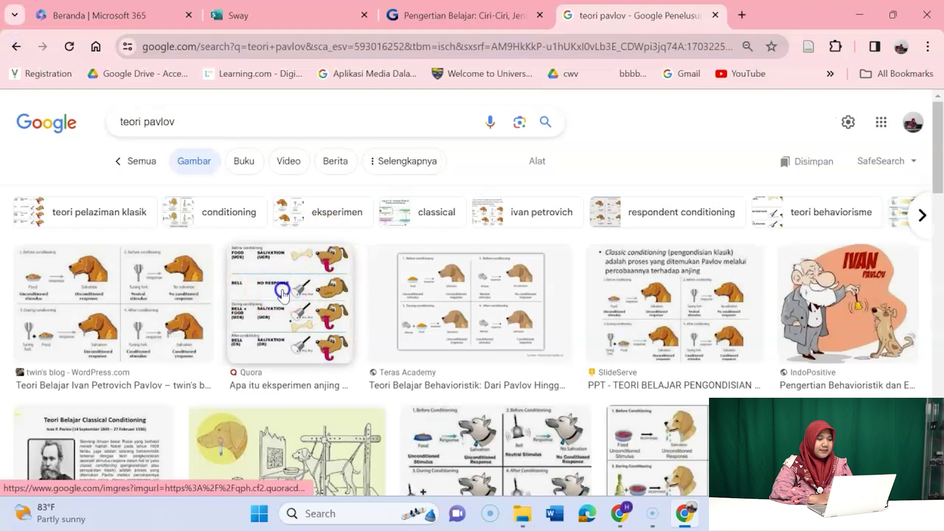
drag(284, 293, 108, 350)
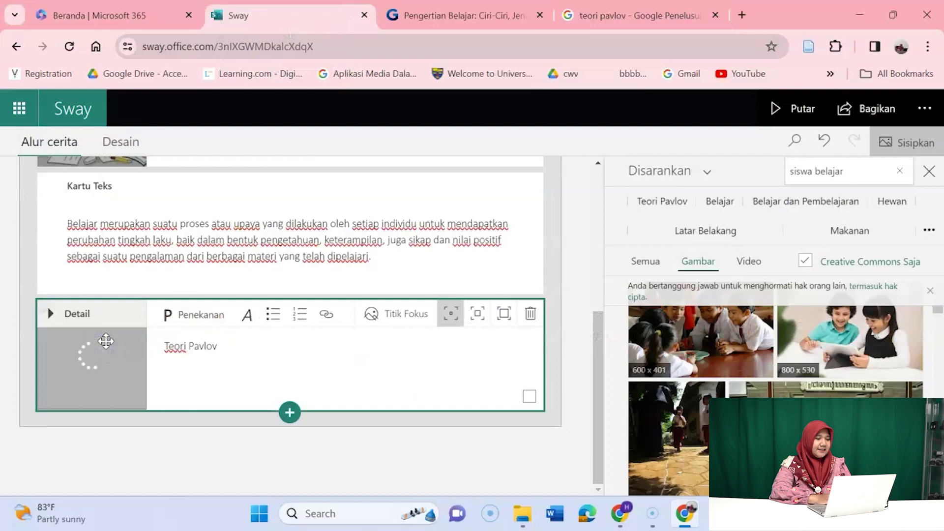
- Insert an image card below the Teori Pavlov card and caption it "Teori Skinner"
click(290, 415)
click(285, 459)
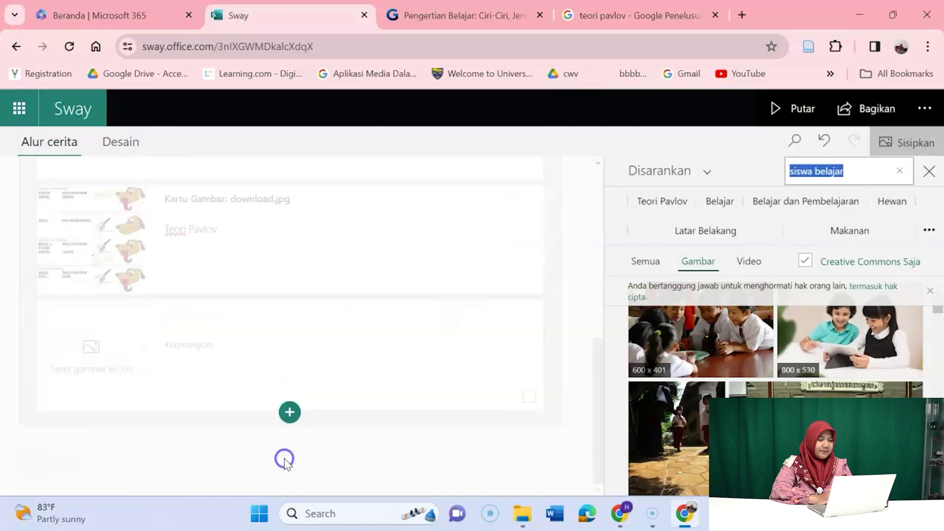
scroll(936, 313, down, 2)
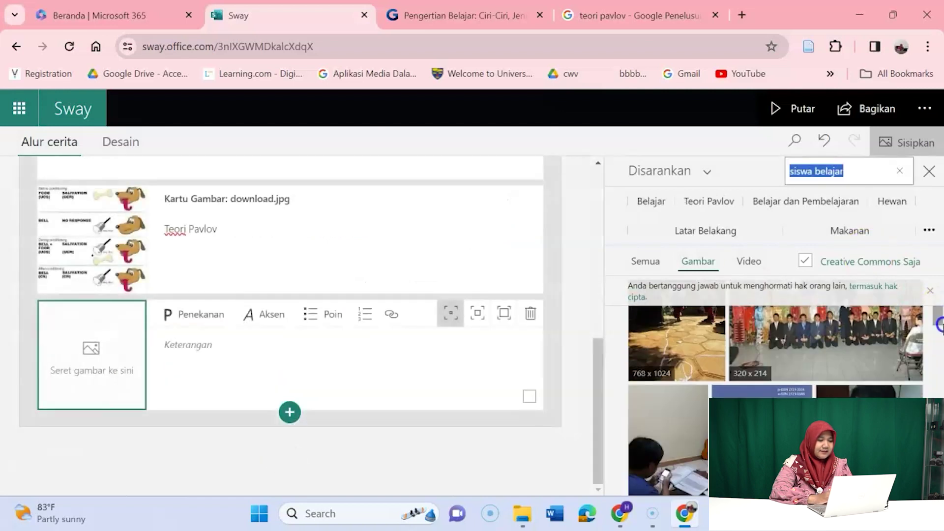
click(227, 356)
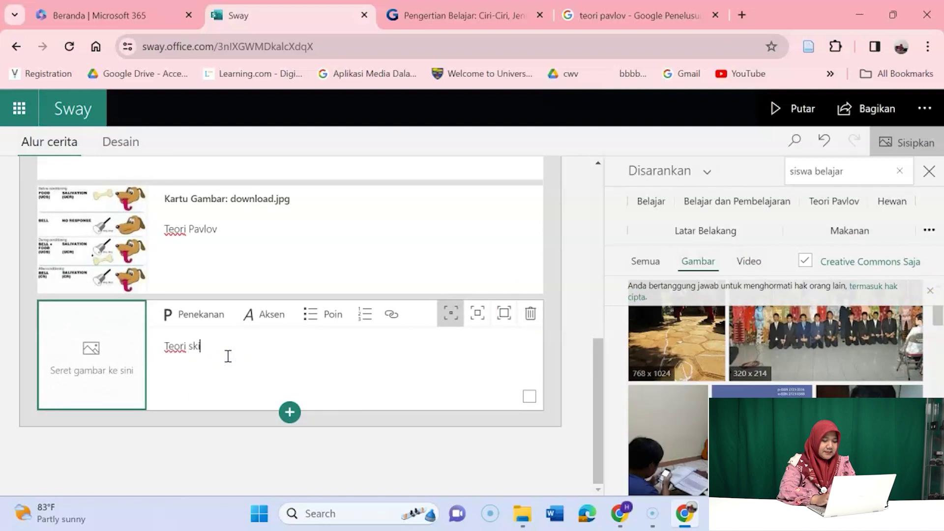
text(Teori Skinner)
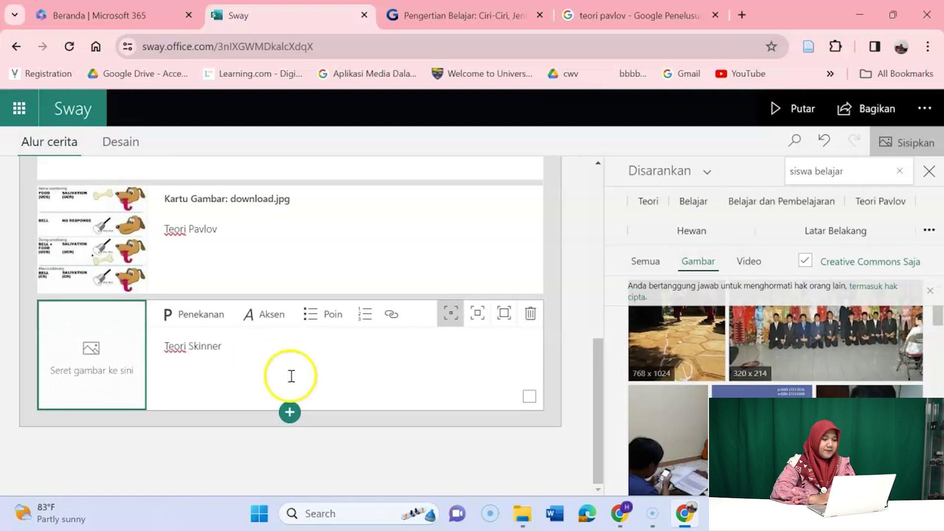
- Search Google Images for "teori skinner" and place the Gramedia Skinner box illustration in the Teori Skinner image card
click(641, 15)
click(623, 164)
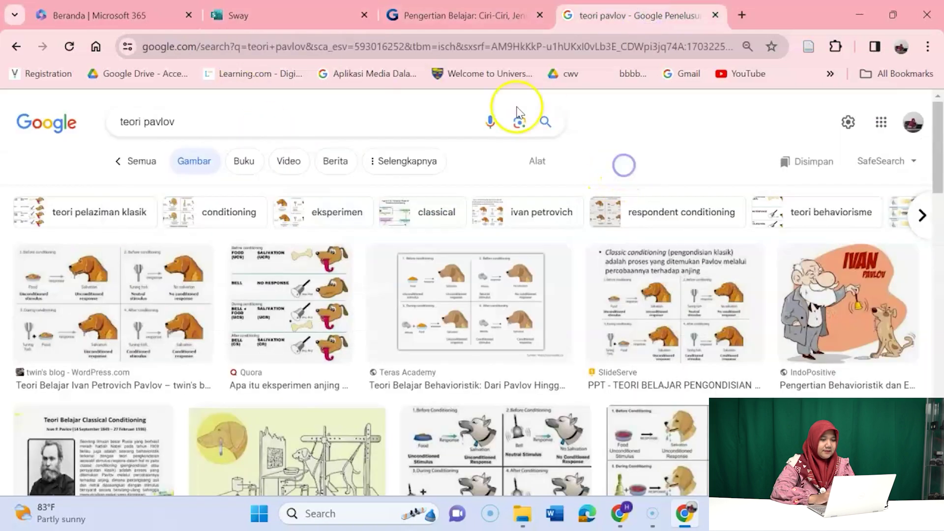
click(314, 129)
key(BackSpace)
key(BackSpace)
key(BackSpace)
key(BackSpace)
key(BackSpace)
key(BackSpace)
text(skinner)
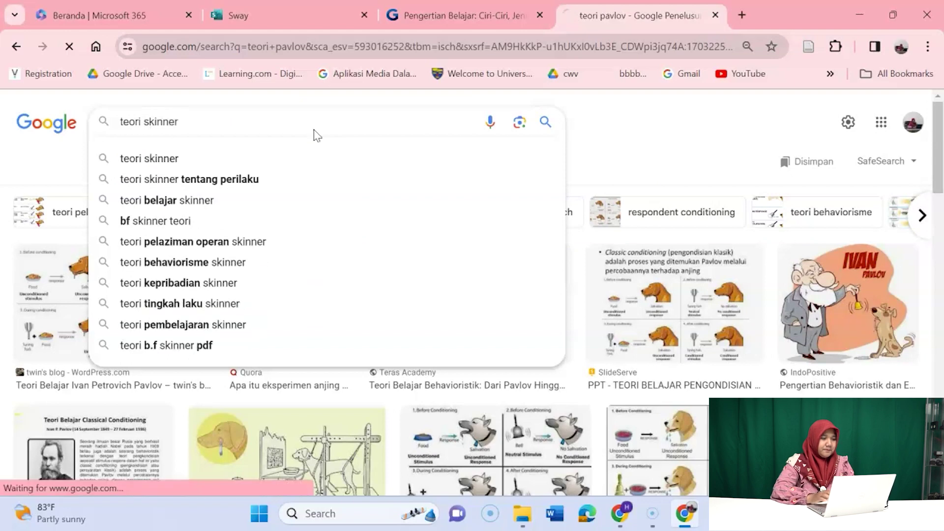
key(Return)
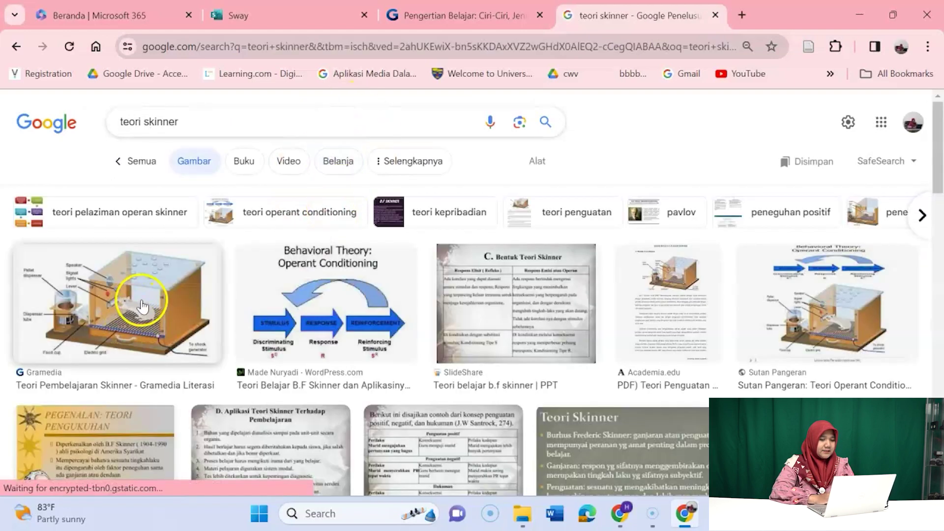
drag(143, 308, 111, 339)
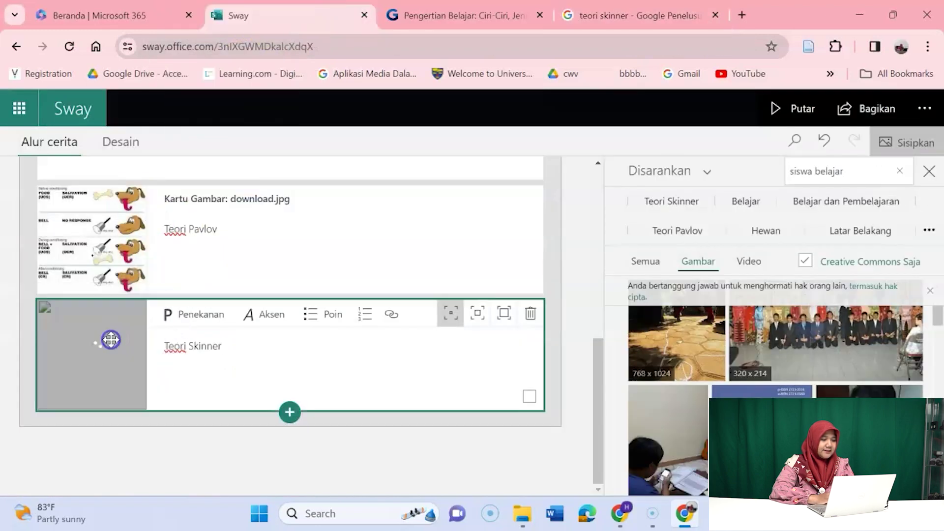
- Insert an image card below the Teori Skinner card and caption it "Teori Thorndike"
click(290, 417)
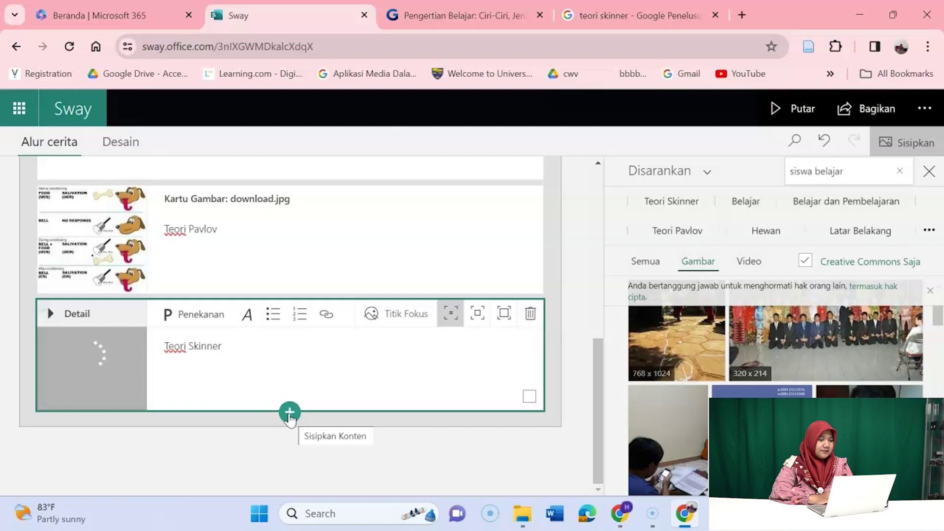
click(290, 416)
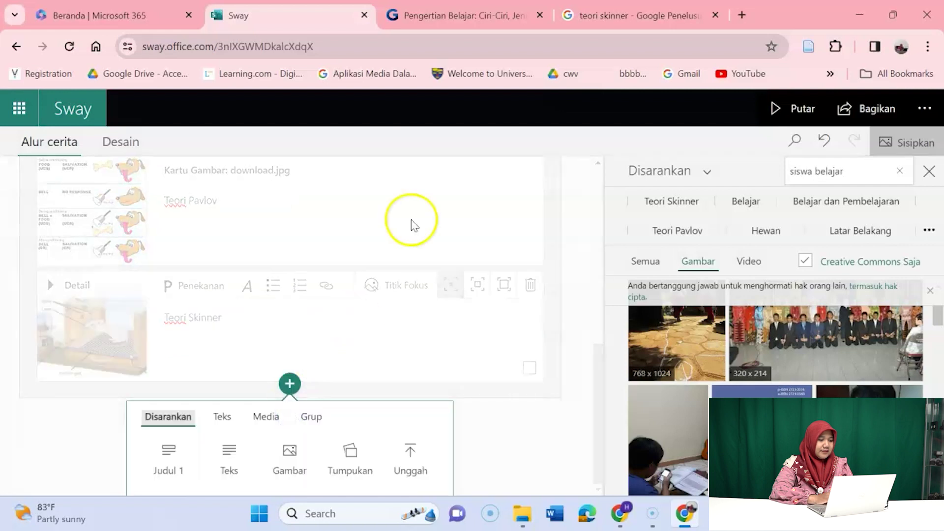
click(292, 454)
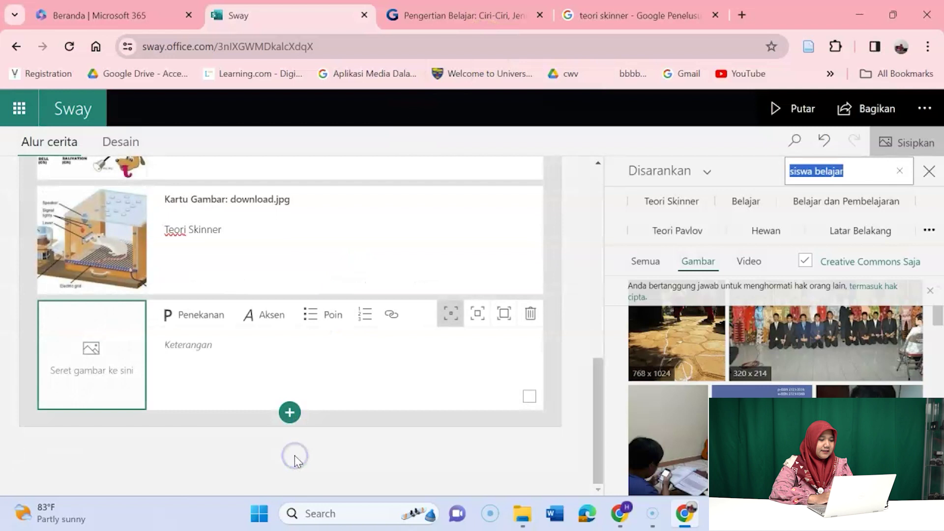
click(236, 354)
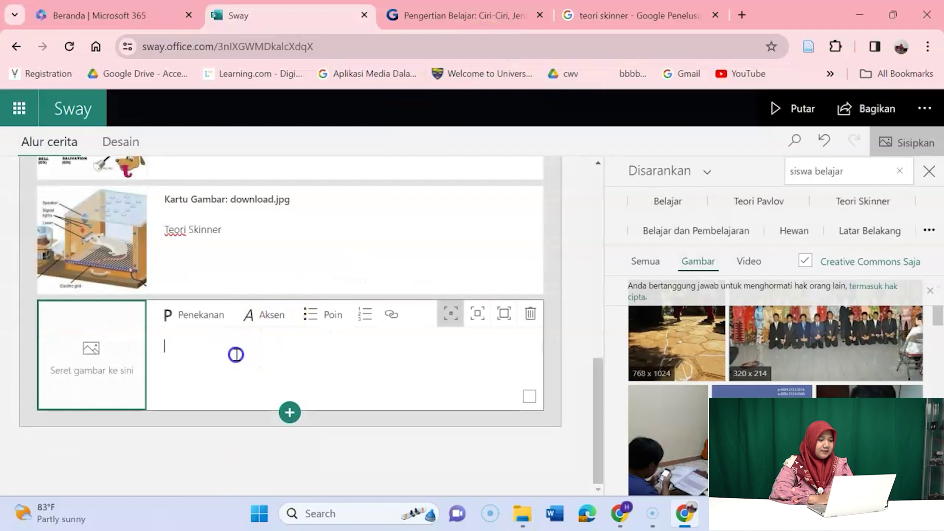
click(637, 17)
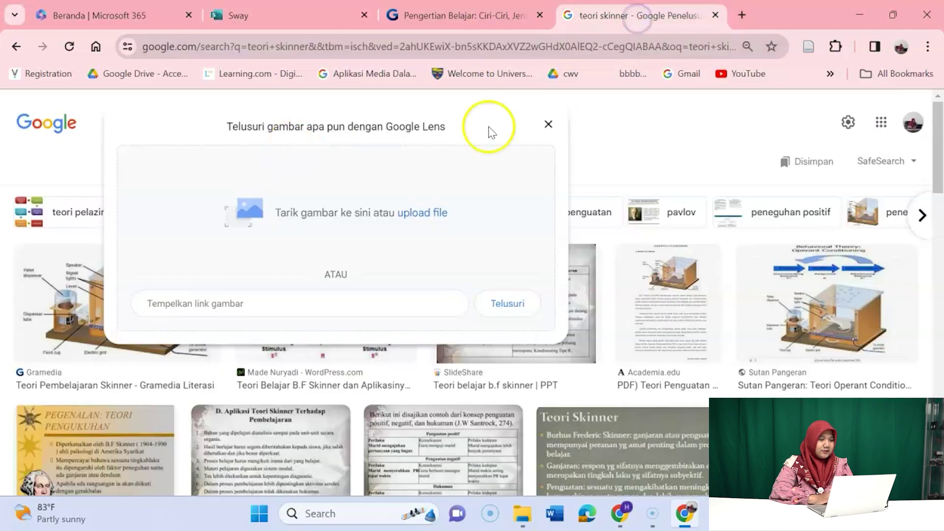
click(548, 123)
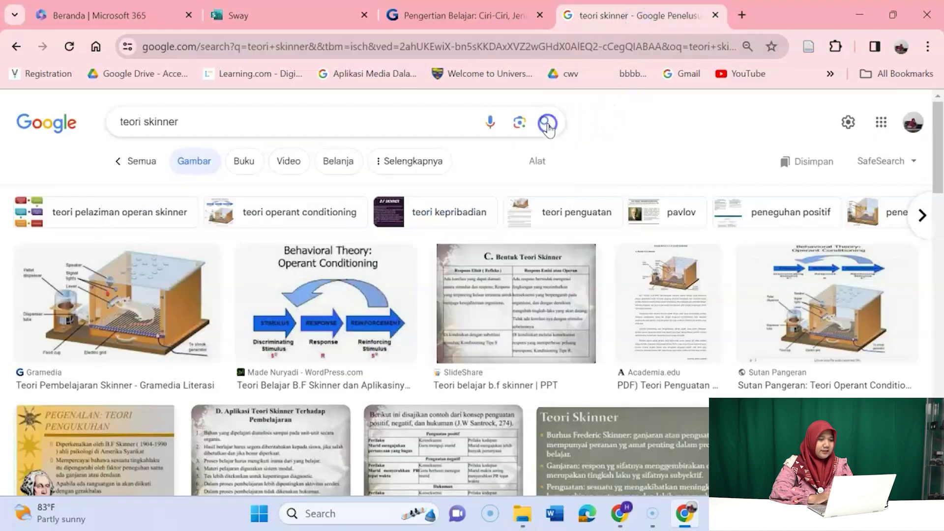
click(294, 25)
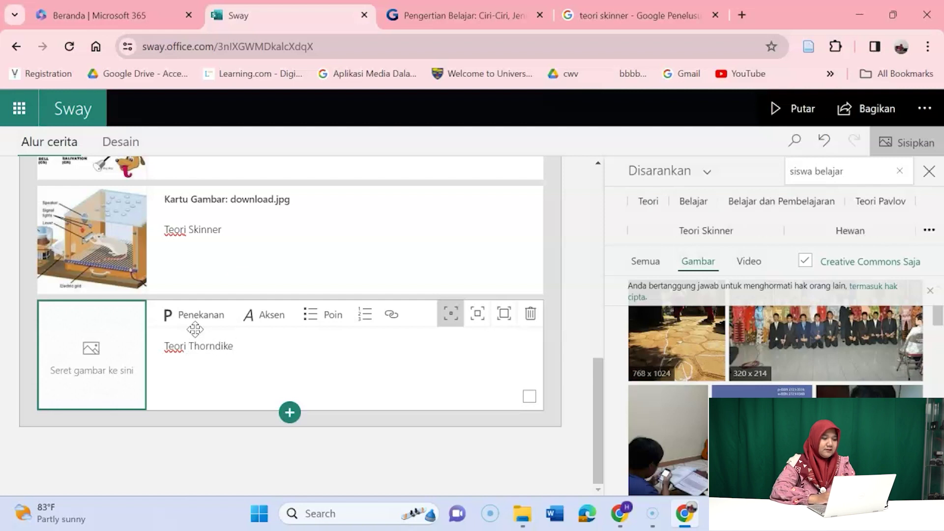
- Search Google Images for the copied caption "Teori Thorndike" and place the Logos Indonesia four-cage illustration in the Teori Thorndike image card
double_click(196, 347)
drag(196, 347, 136, 350)
key(ctrl+c)
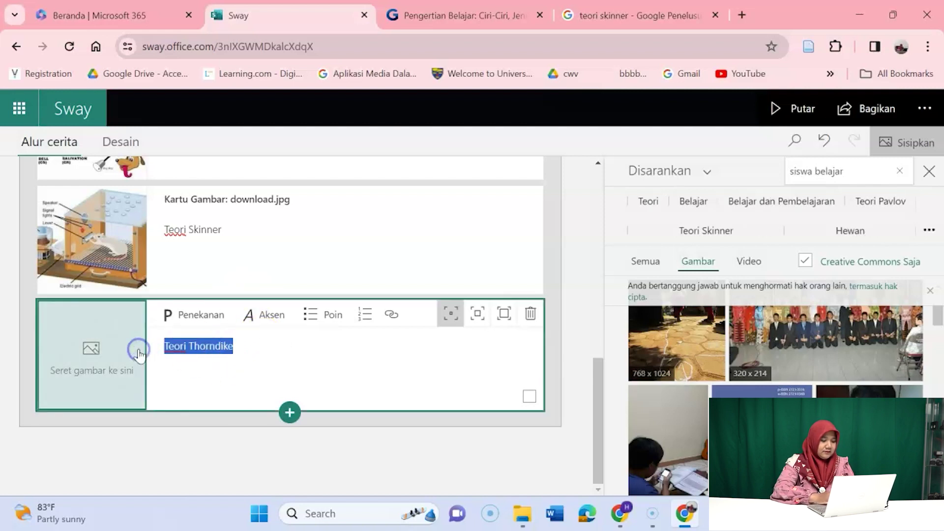
click(648, 14)
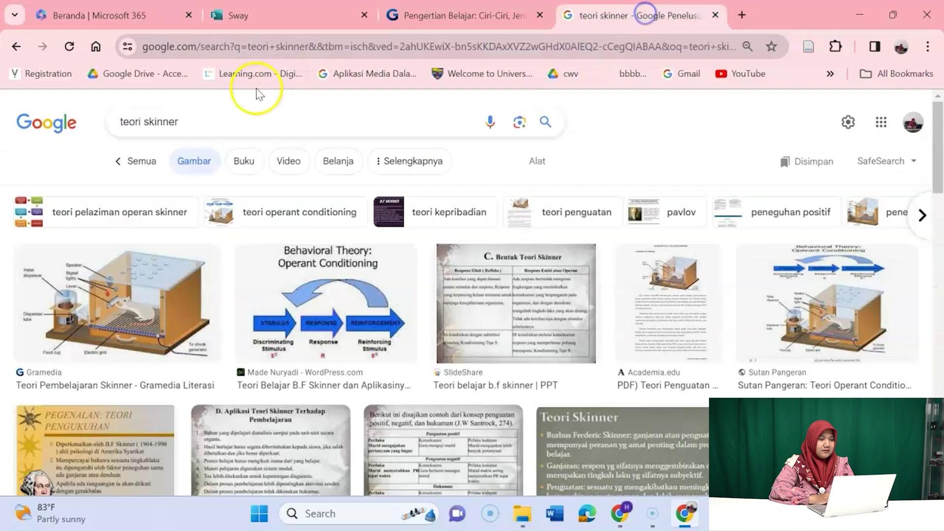
drag(284, 120, 101, 123)
key(ctrl+v)
key(Return)
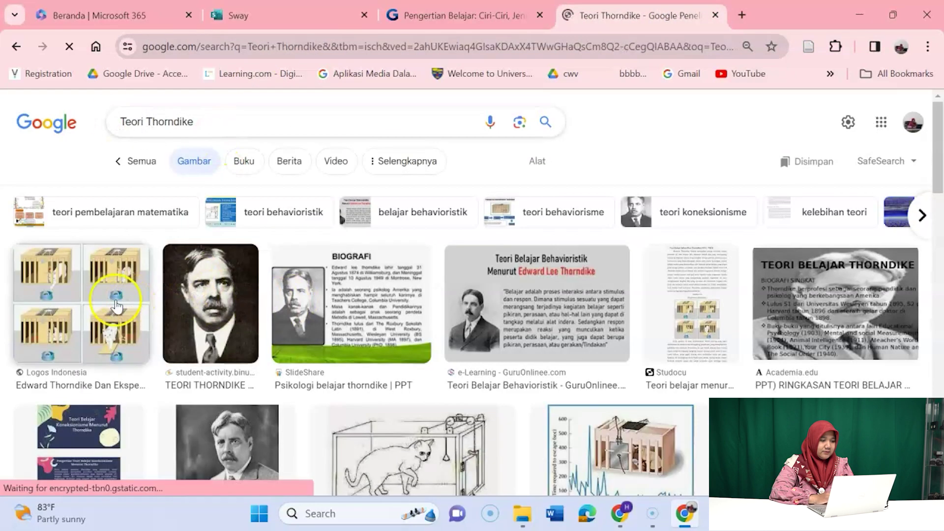
drag(103, 305, 127, 338)
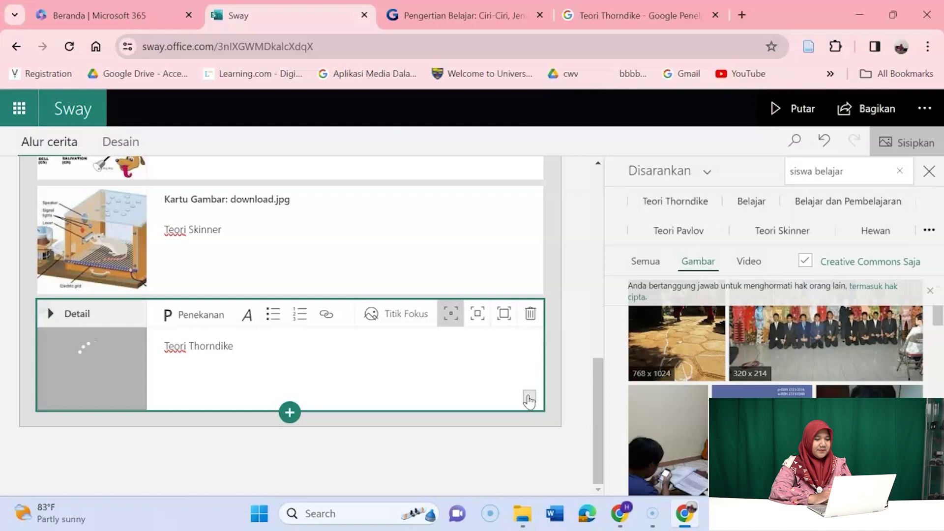
- Select the Teori Thorndike, Teori Skinner and Teori Pavlov image cards and group them
click(529, 401)
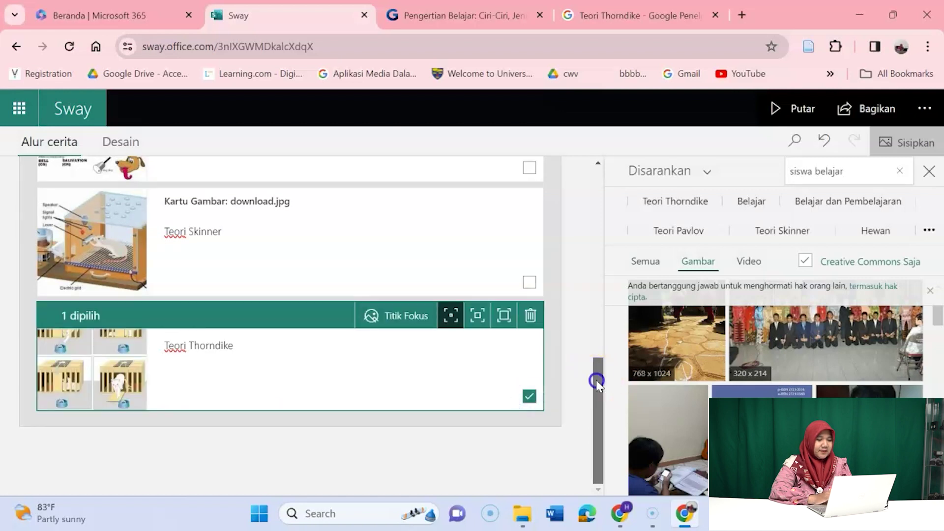
drag(595, 380, 600, 347)
click(529, 373)
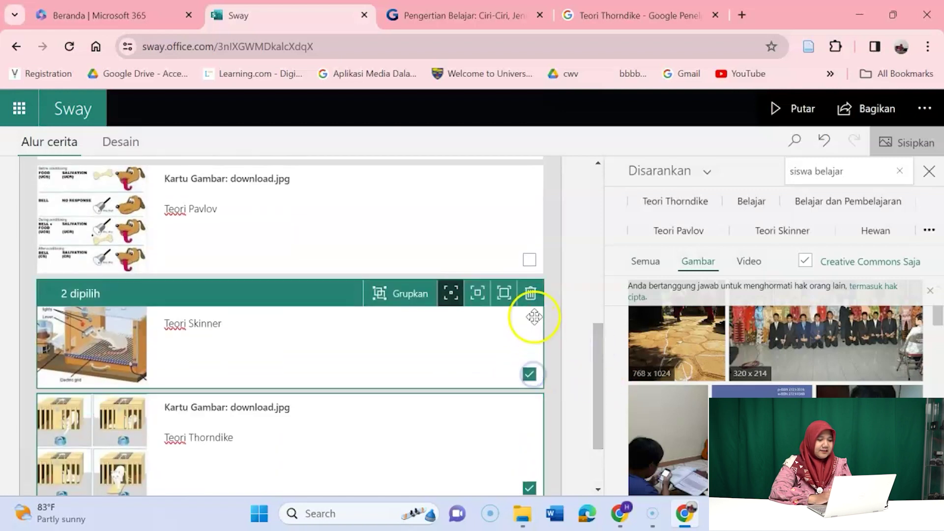
click(529, 259)
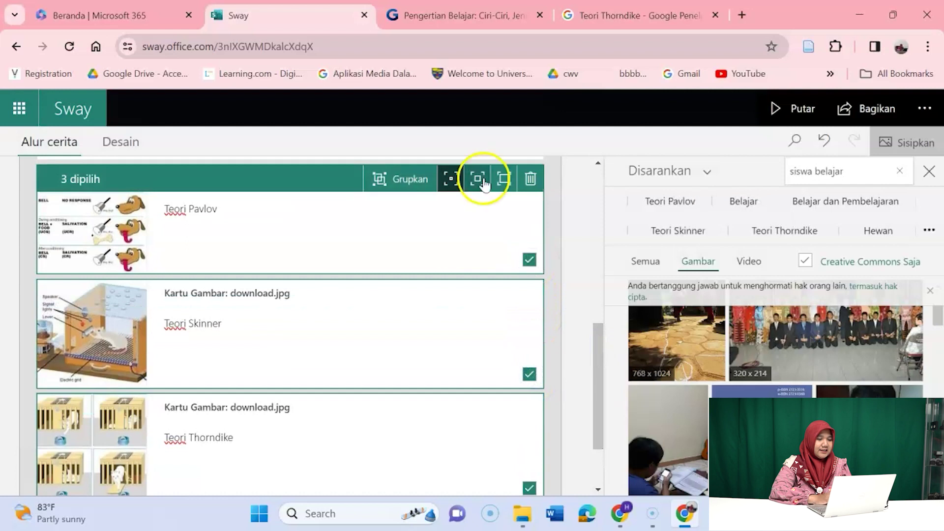
click(403, 180)
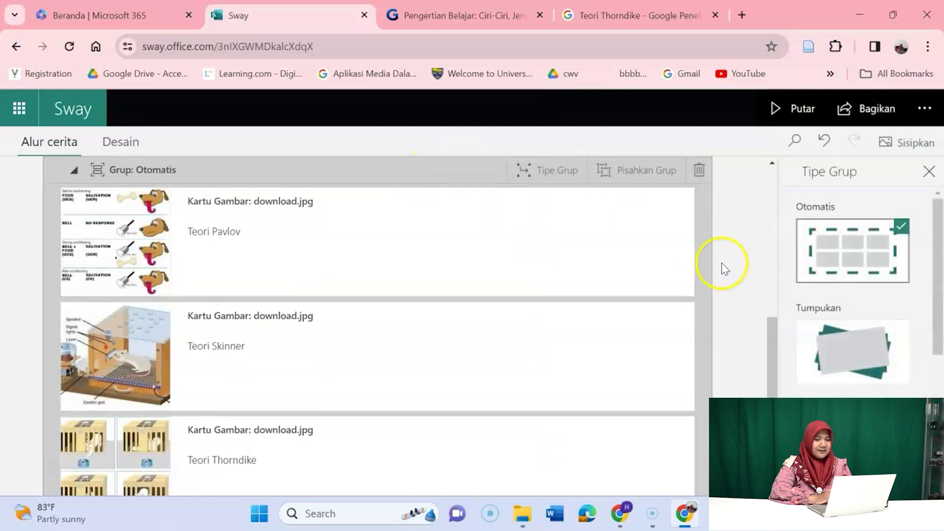
- Change the group type of the Pavlov, Skinner and Thorndike picture group to Tumpukan
mouse_move(941, 268)
mouse_down()
mouse_move(940, 393)
mouse_move(929, 255)
mouse_up()
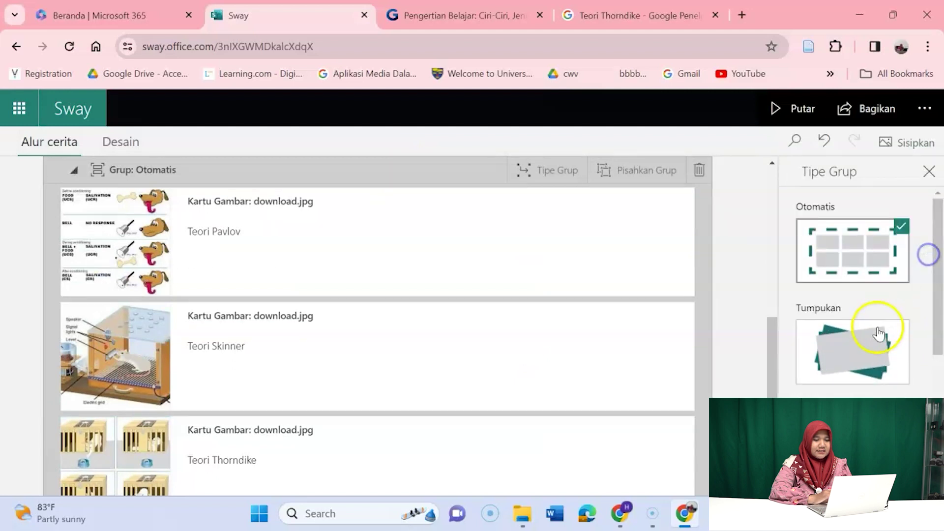
click(867, 346)
drag(941, 244, 940, 347)
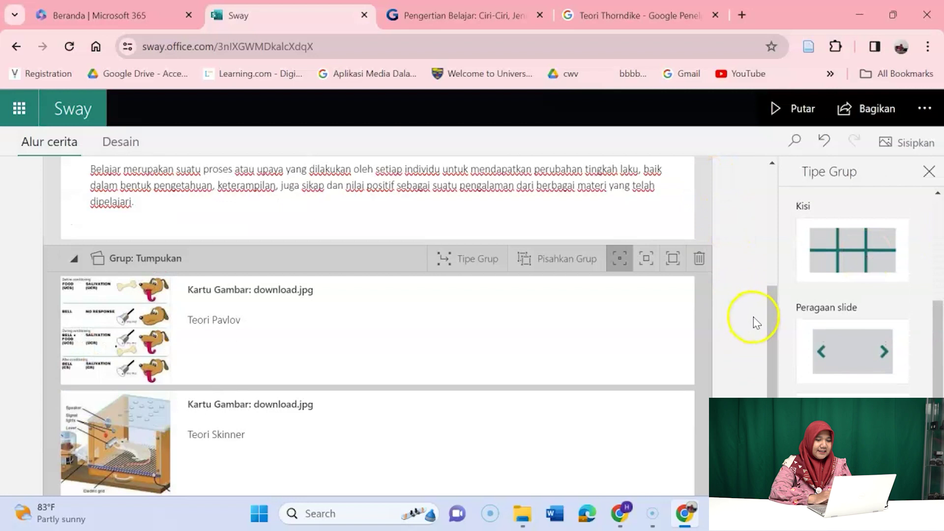
click(774, 316)
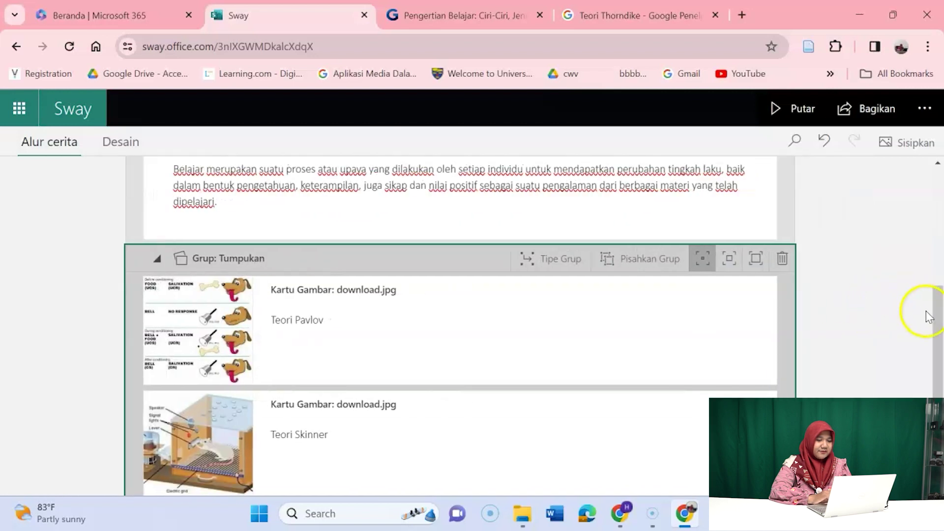
- Insert a video card below the Tumpukan group and search the suggested videos for "modalitas belajar"
drag(927, 315, 927, 393)
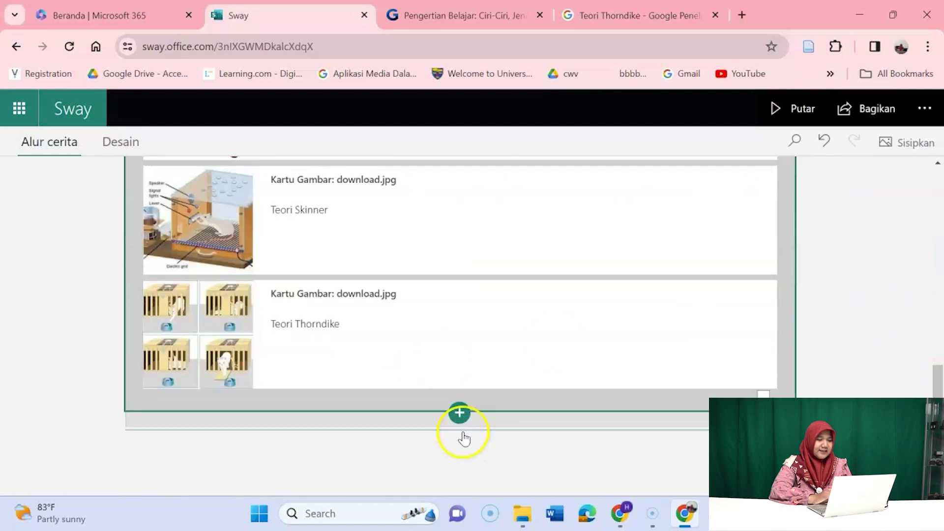
click(460, 413)
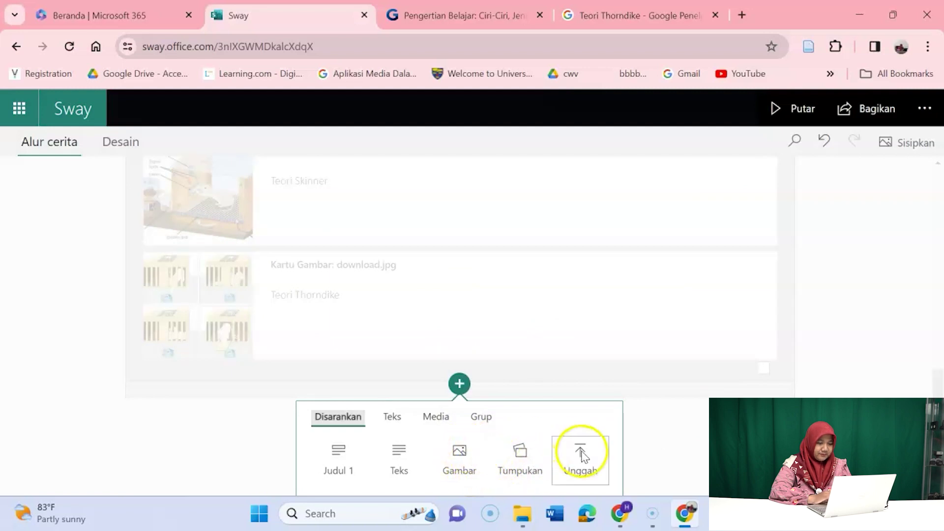
click(445, 419)
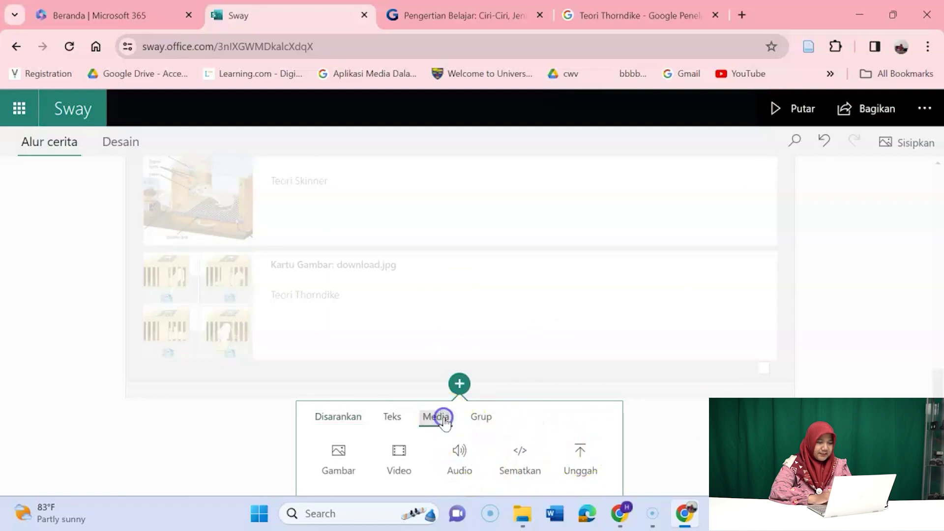
click(397, 457)
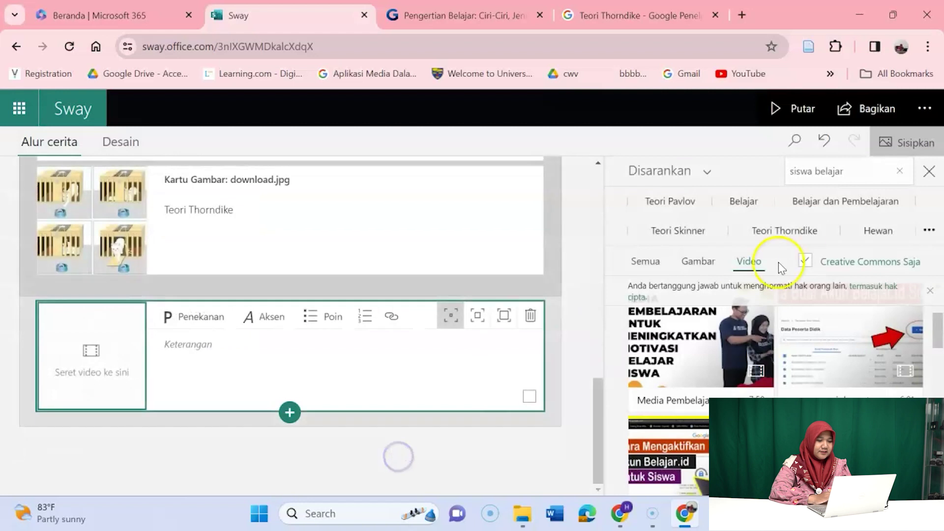
triple_click(849, 173)
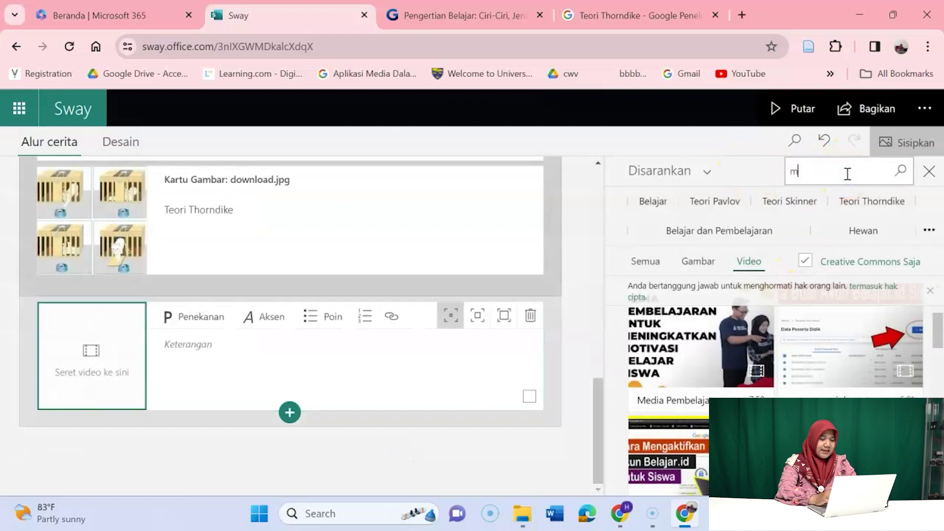
text(modalitas b)
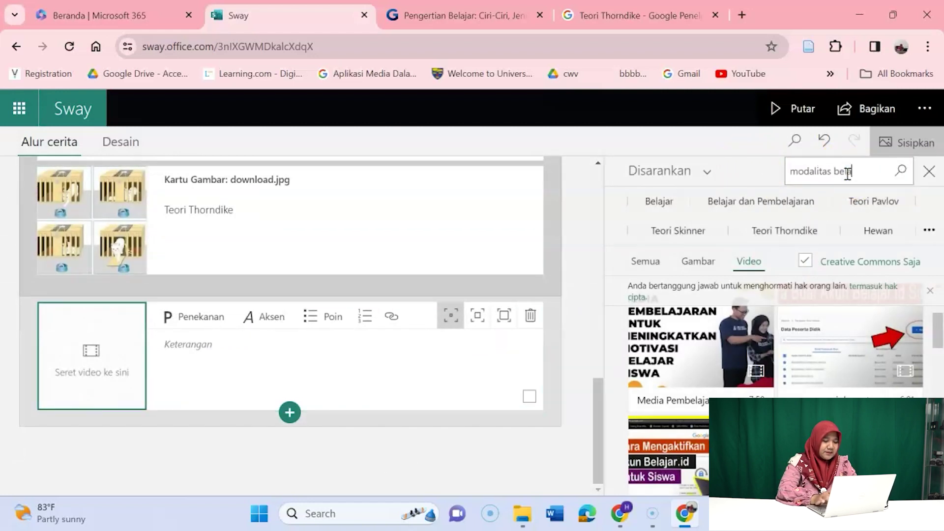
text(elajar)
key(Return)
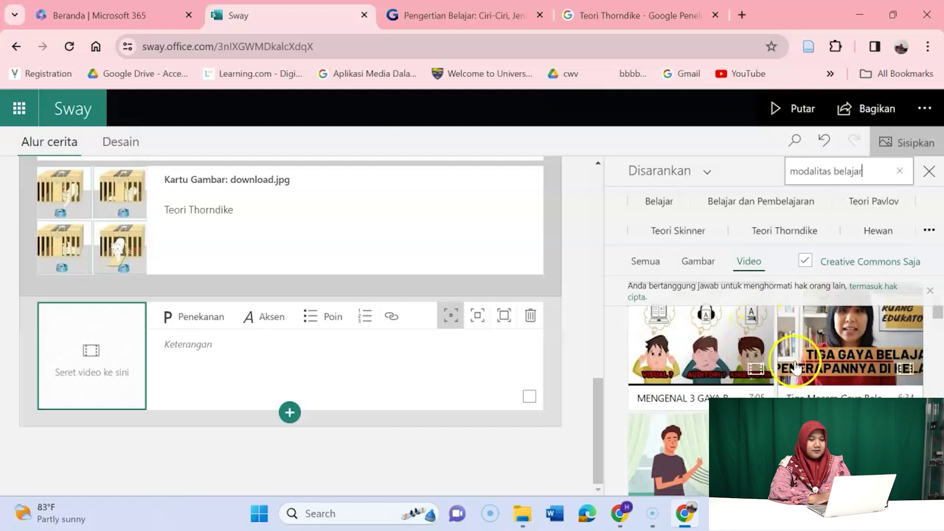
- Place the "MENGENAL 3 GAYA B..." video in the new video card and caption it "modalitas belajar"
drag(724, 350, 104, 364)
click(202, 350)
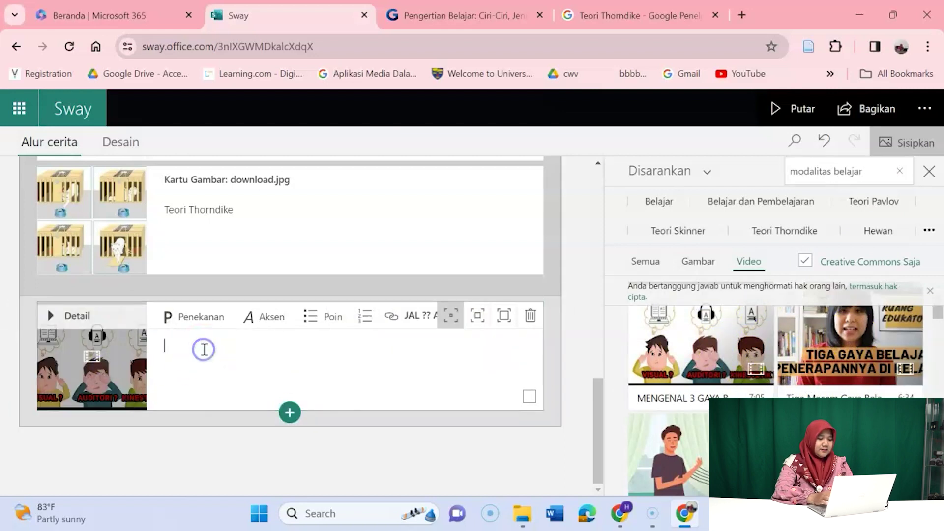
text(modalitas belajar)
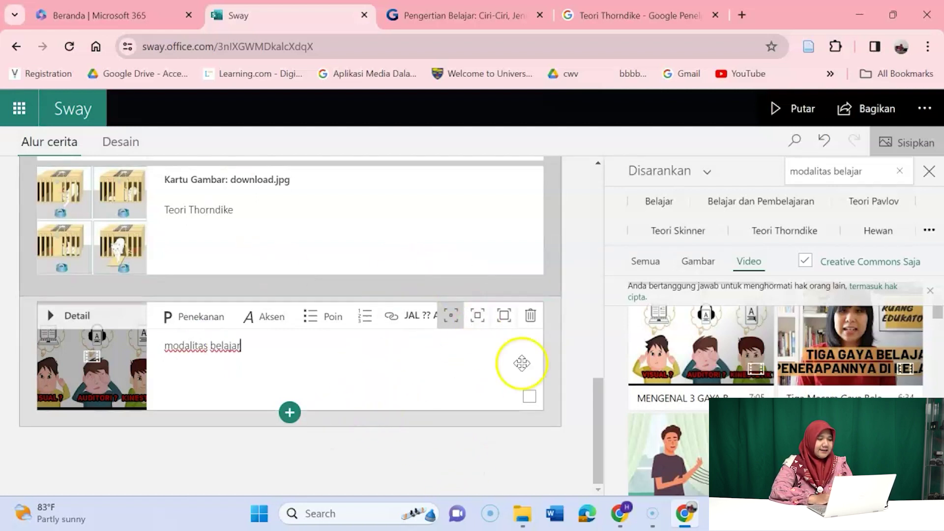
- Review the presentation in the design view, including the definition text, stacked pictures and captioned video
mouse_move(598, 409)
mouse_down()
mouse_move(597, 194)
mouse_move(609, 423)
mouse_move(601, 163)
mouse_up()
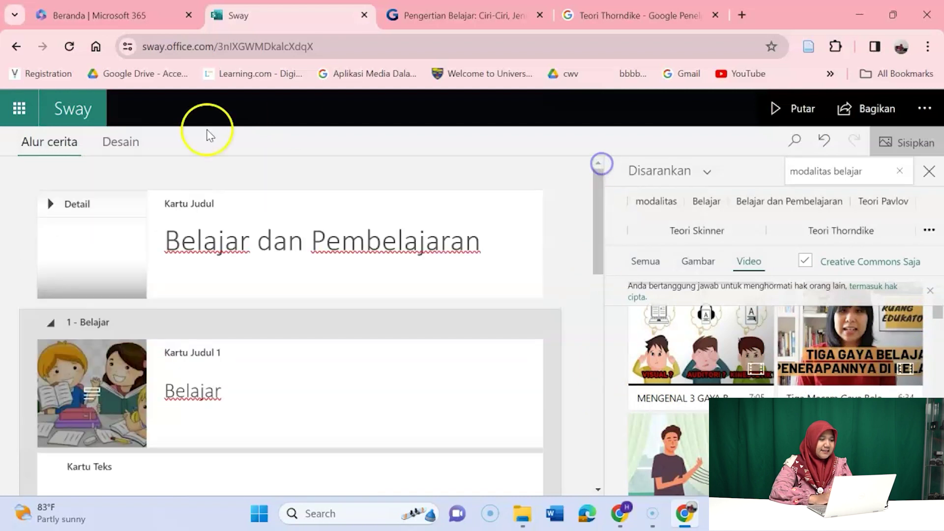
click(129, 147)
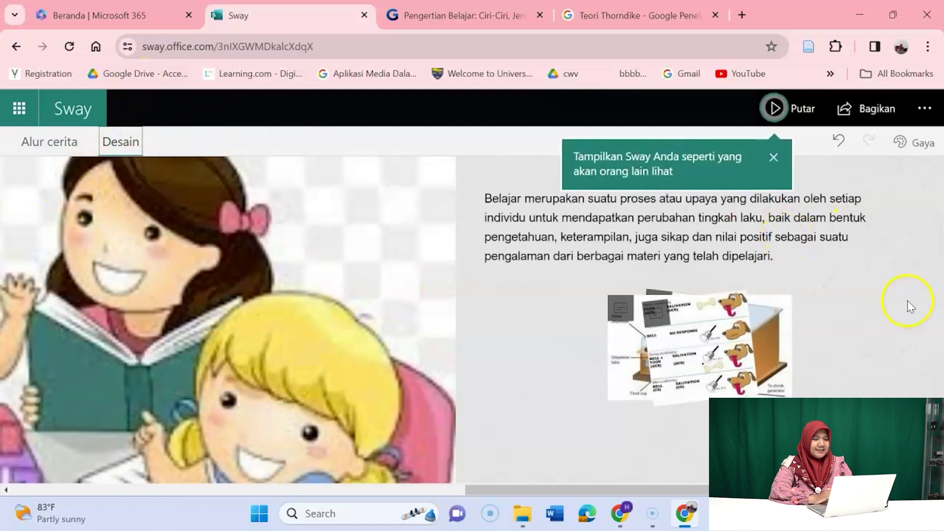
scroll(900, 307, down, 5)
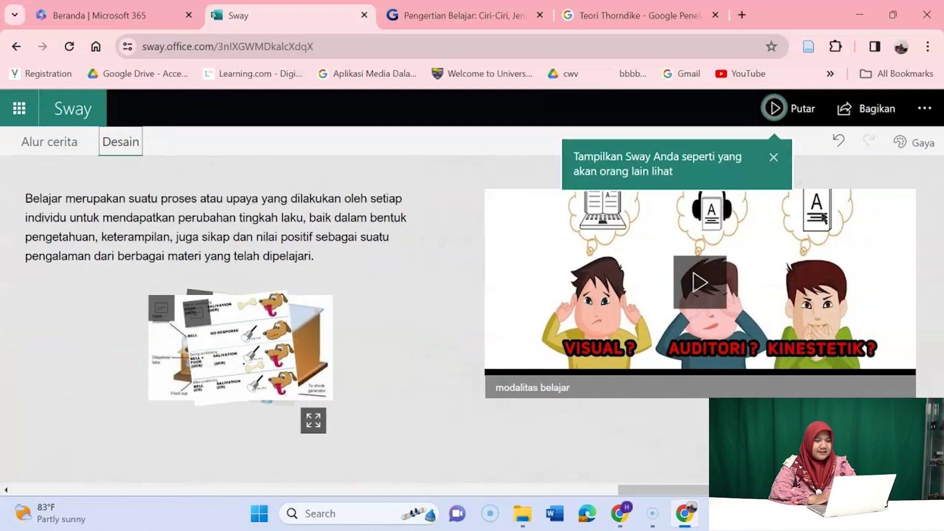
scroll(472, 319, left, 10)
scroll(472, 339, right, 7)
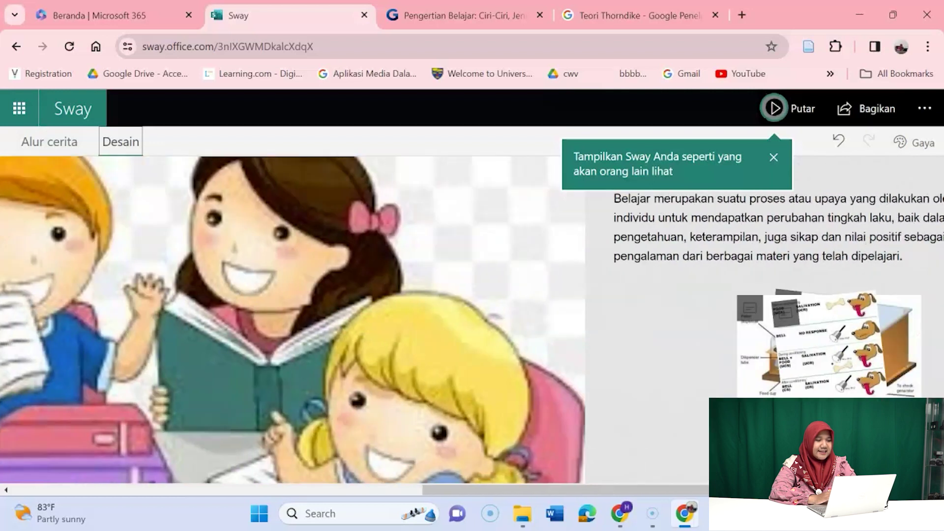
scroll(472, 320, right, 3)
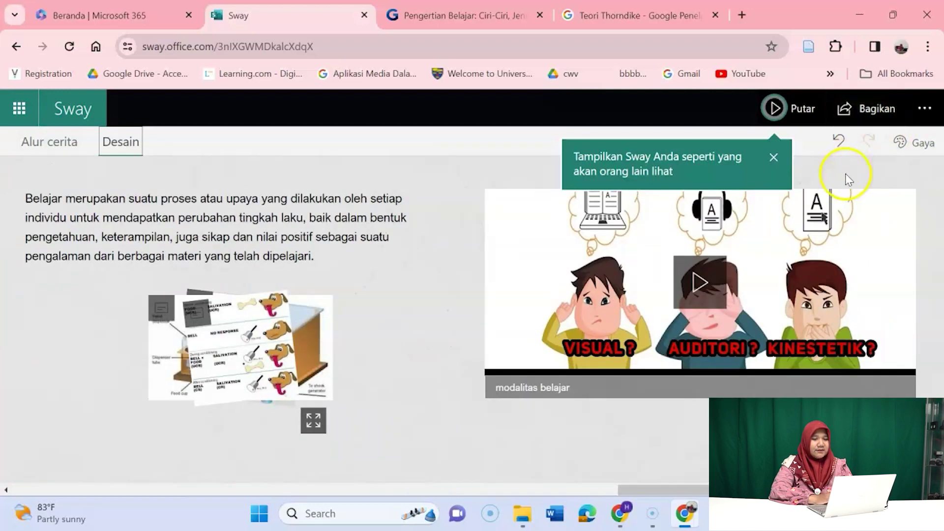
- Set the presentation's layout to Vertikal and apply the style with the orange heading block
click(914, 143)
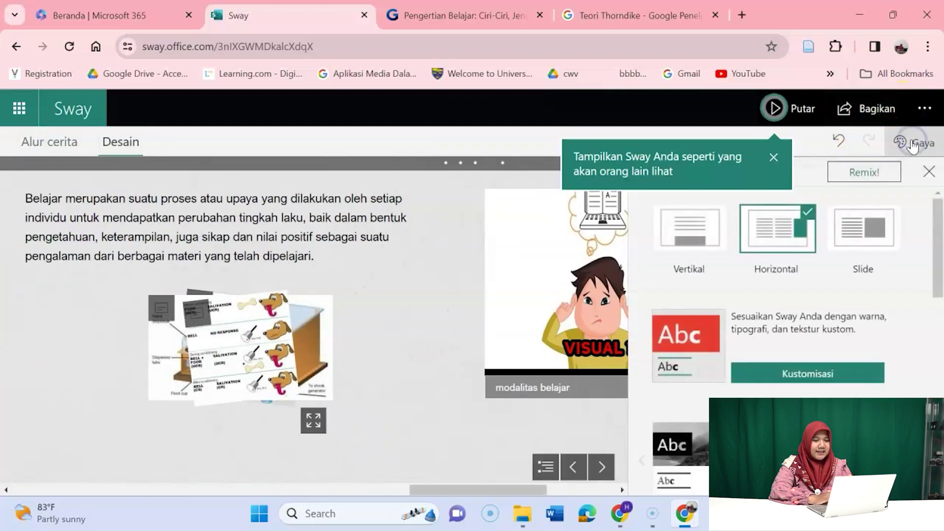
click(703, 241)
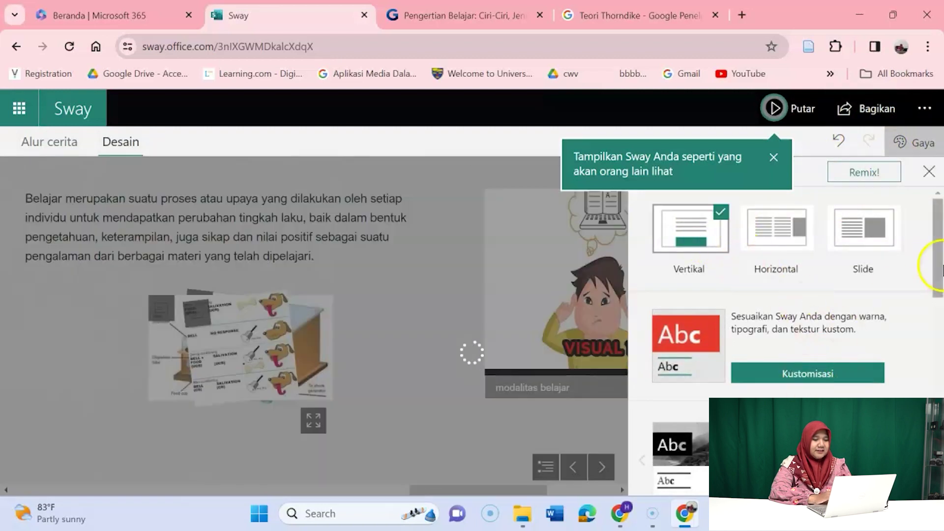
drag(936, 249, 939, 447)
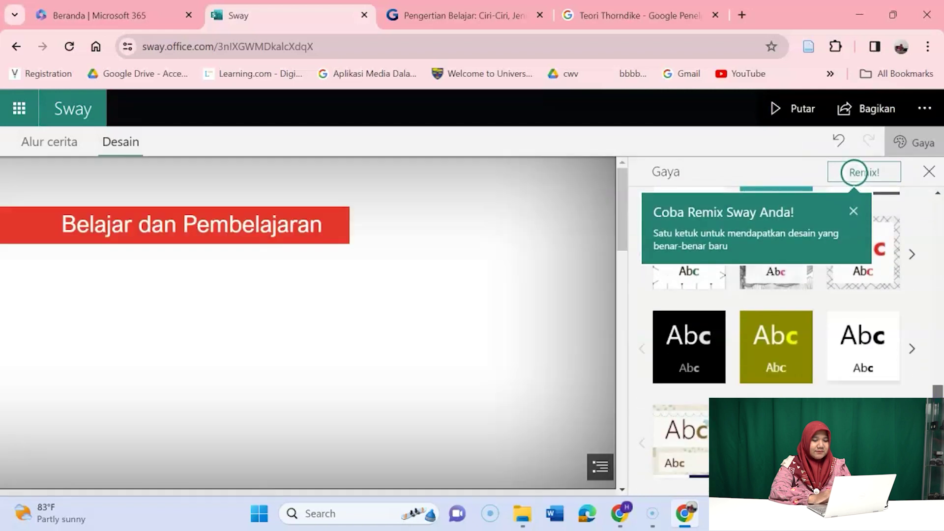
drag(939, 447, 939, 373)
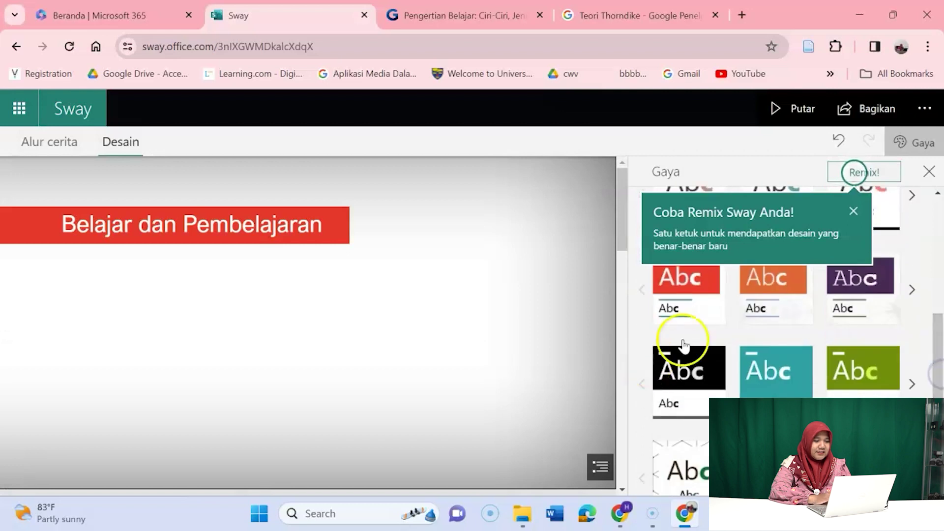
click(773, 300)
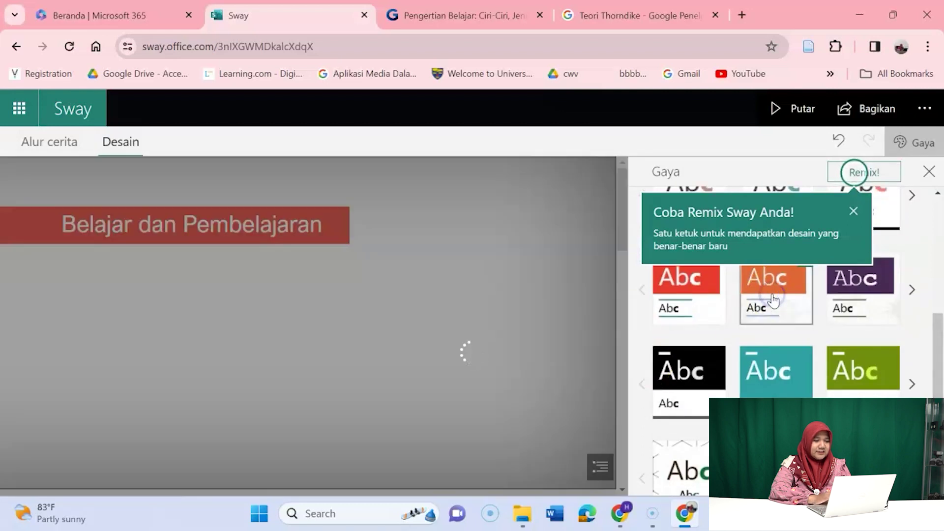
- Review the restyled presentation down to the video, play it as viewers see it, and return to editing
click(622, 208)
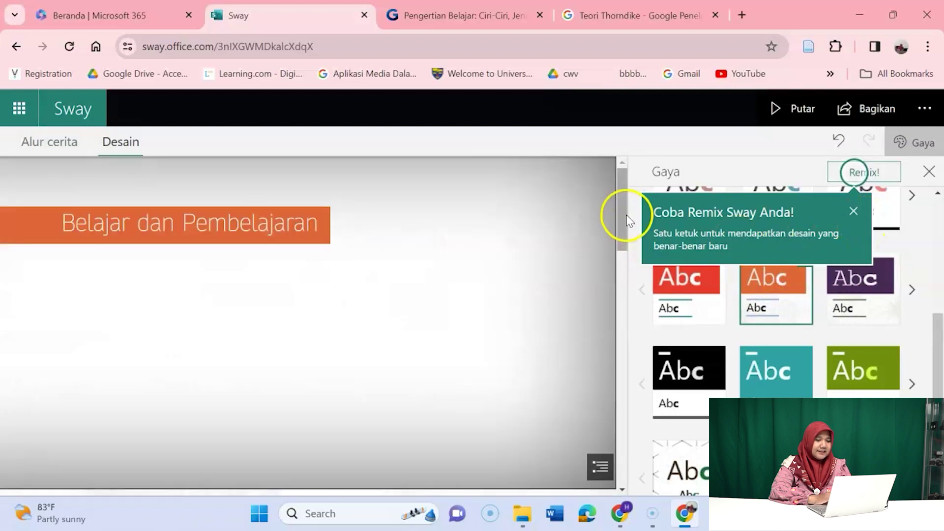
drag(622, 217, 626, 485)
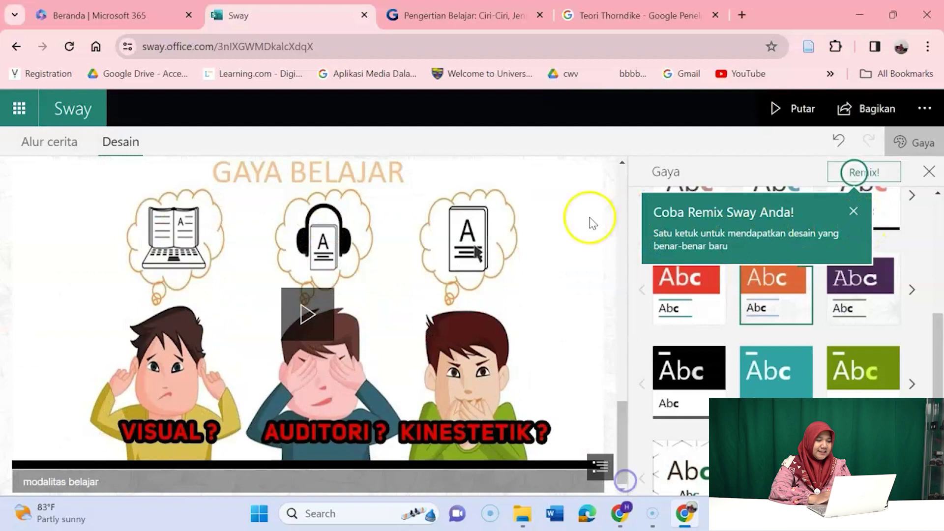
click(806, 117)
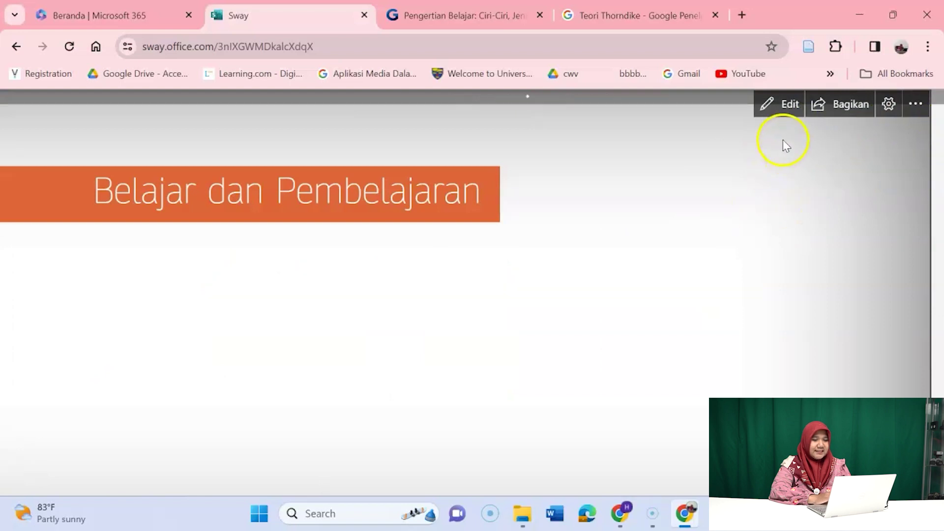
drag(940, 161, 940, 123)
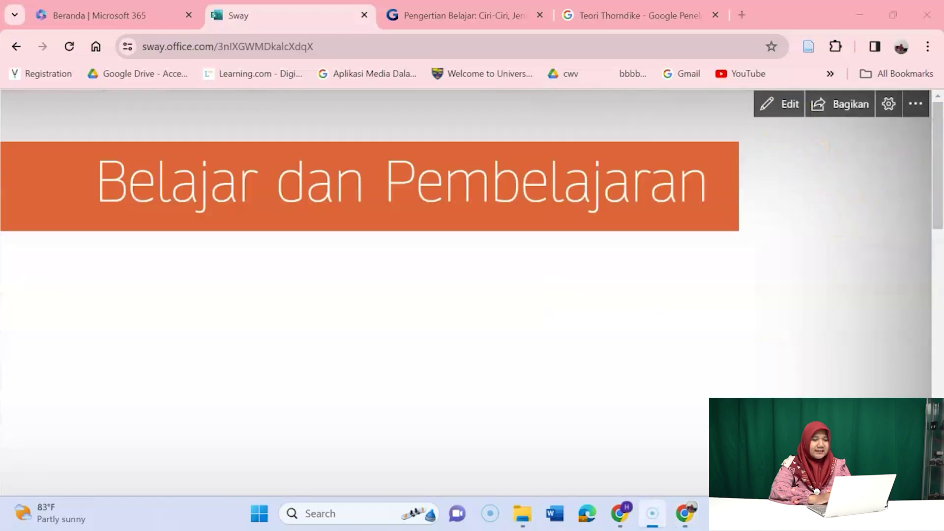
click(782, 105)
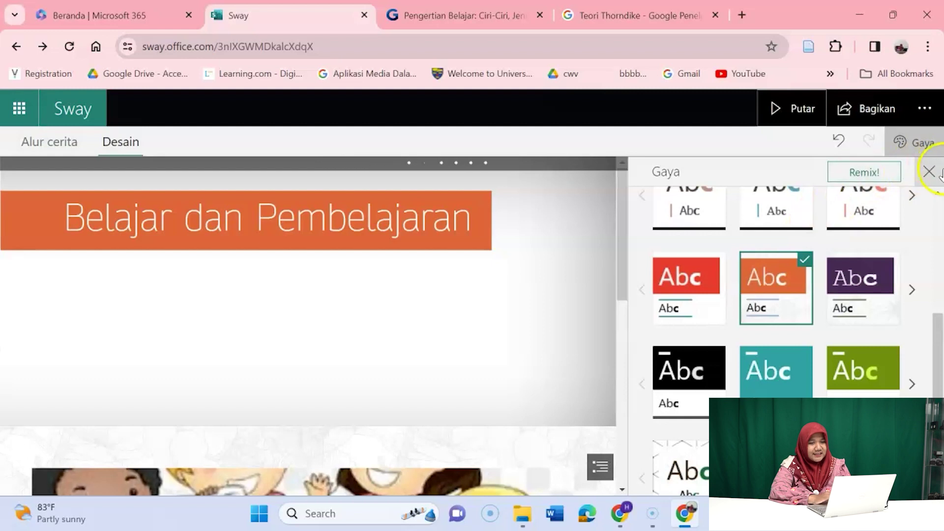
- Set sharing to "Siapa pun yang memiliki tautan" and select the view link in the sharing options
click(878, 122)
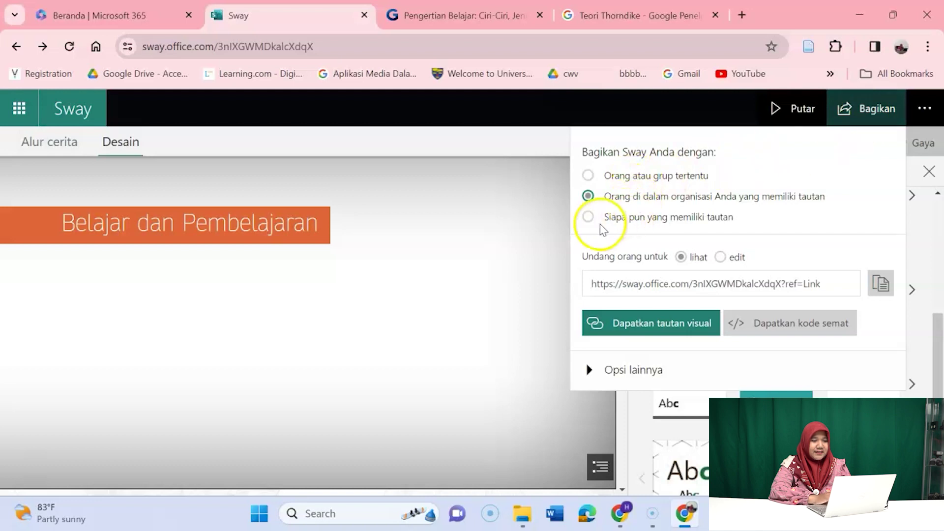
click(588, 219)
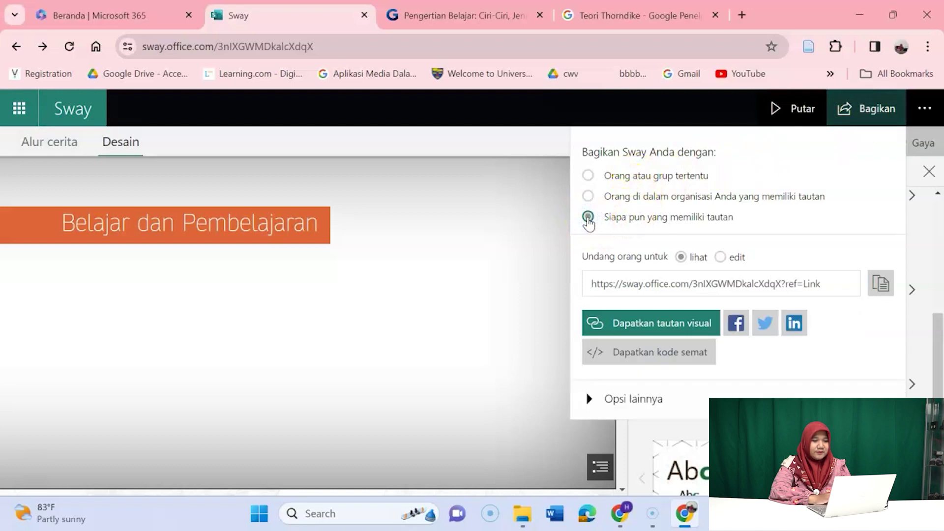
click(827, 283)
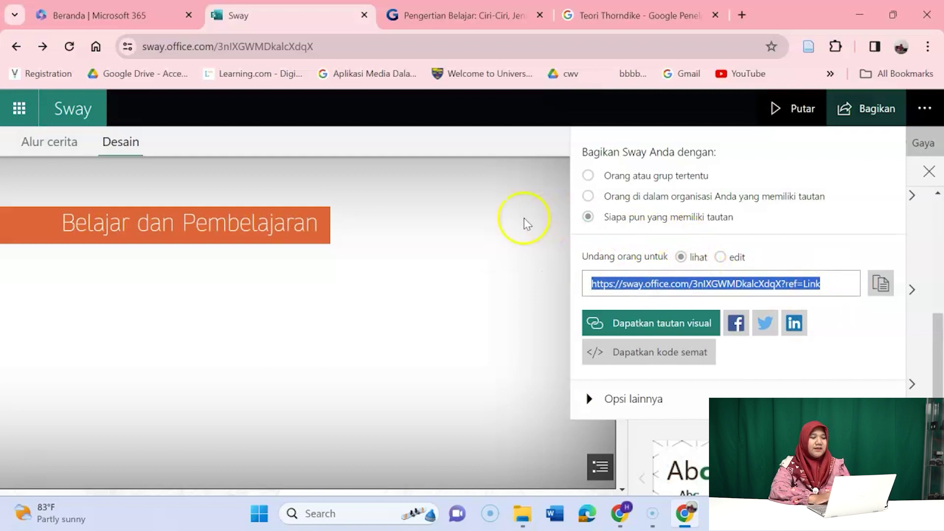
click(450, 203)
click(561, 215)
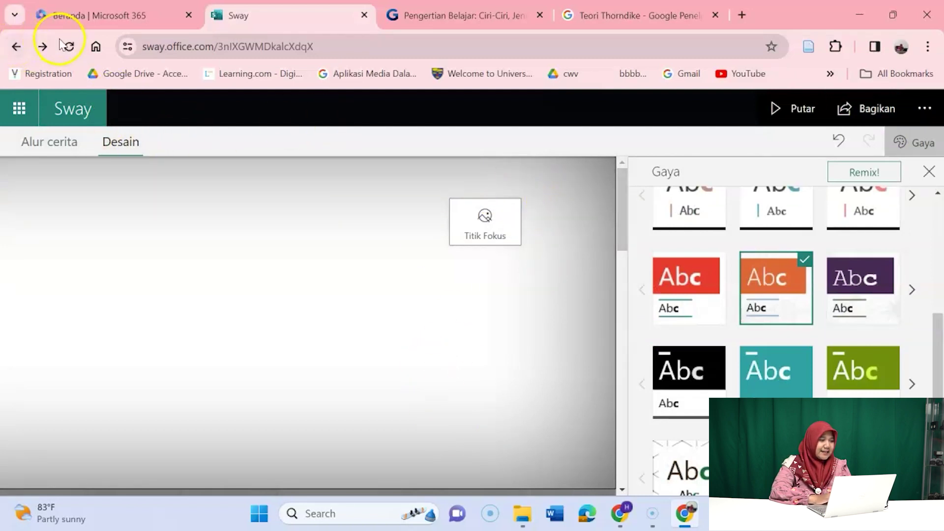
- Switch to the Microsoft 365 home page and open the older "Belajar dan Pembelajaran" Sway listed below HABITATS
click(90, 22)
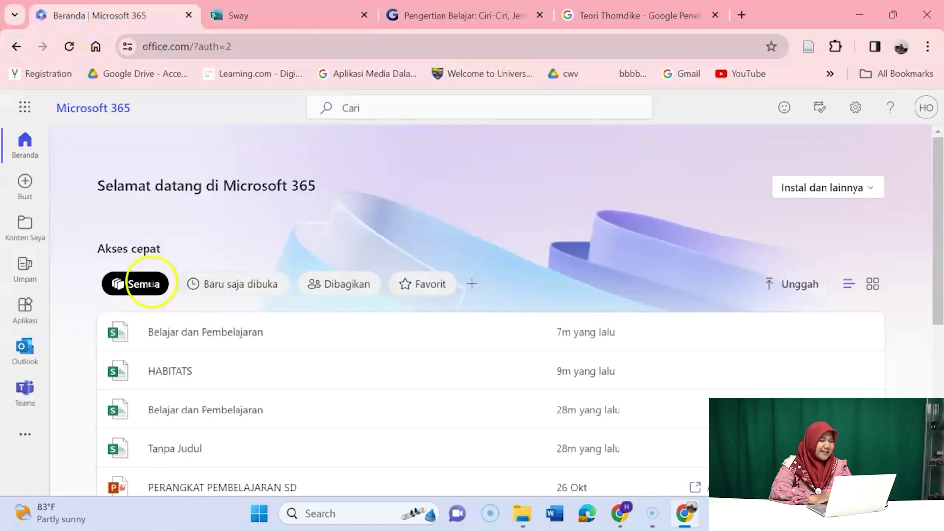
click(192, 413)
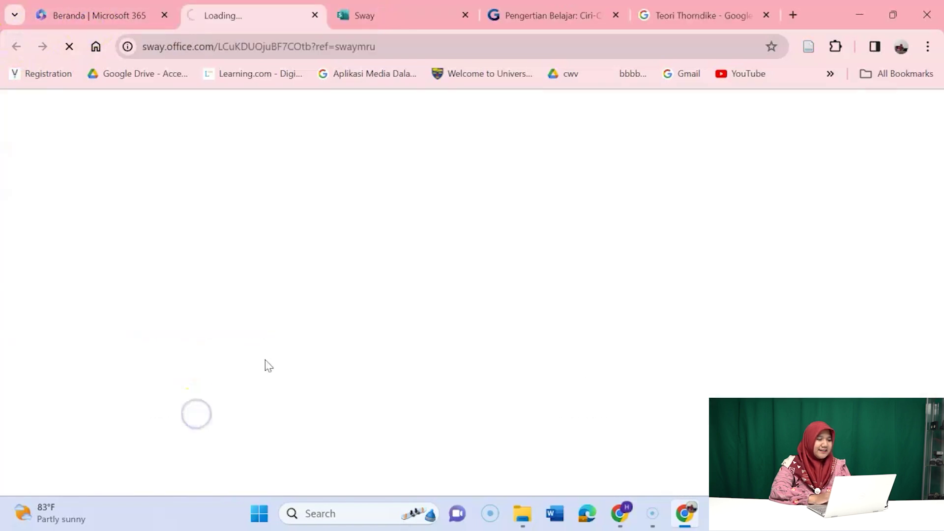